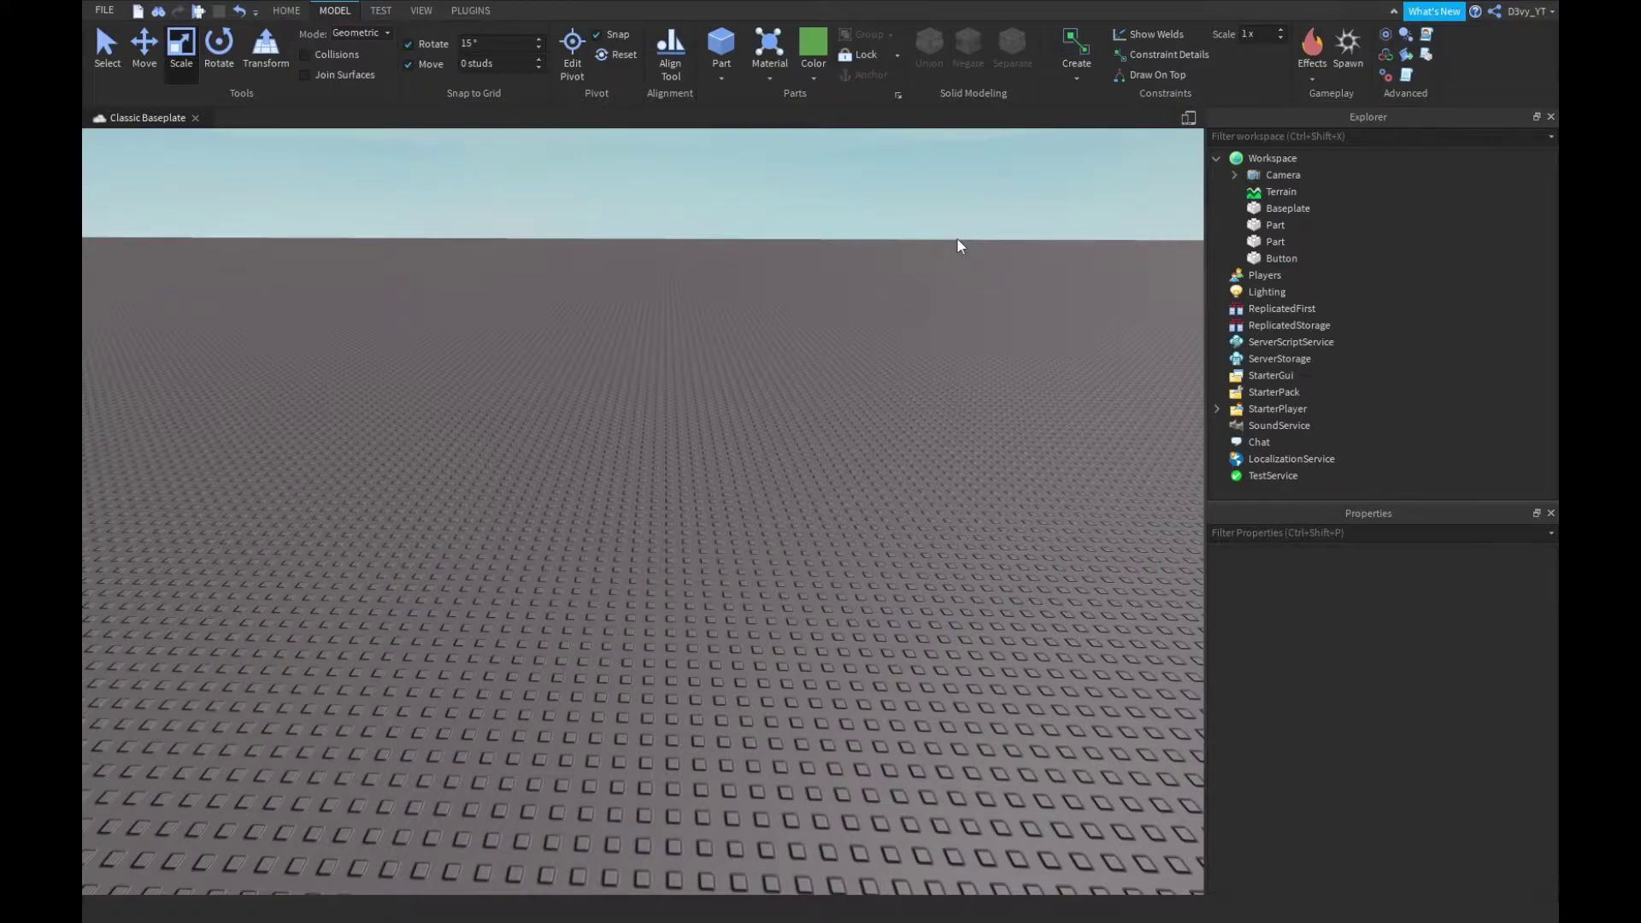
right_drag(881, 364, 881, 364)
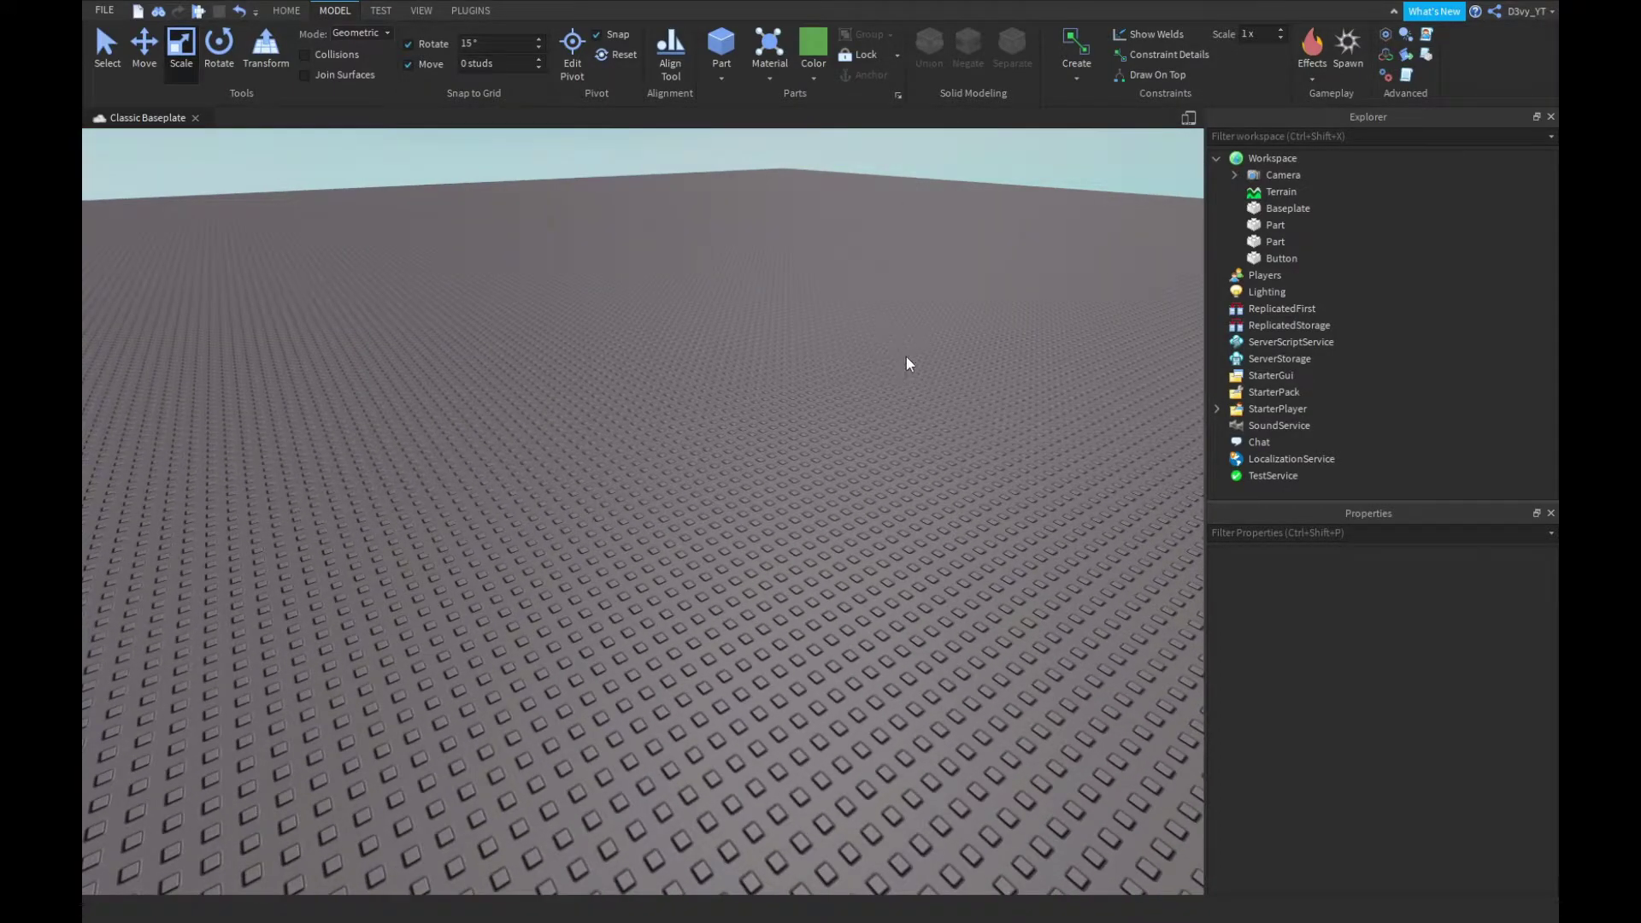
right_drag(831, 417, 831, 421)
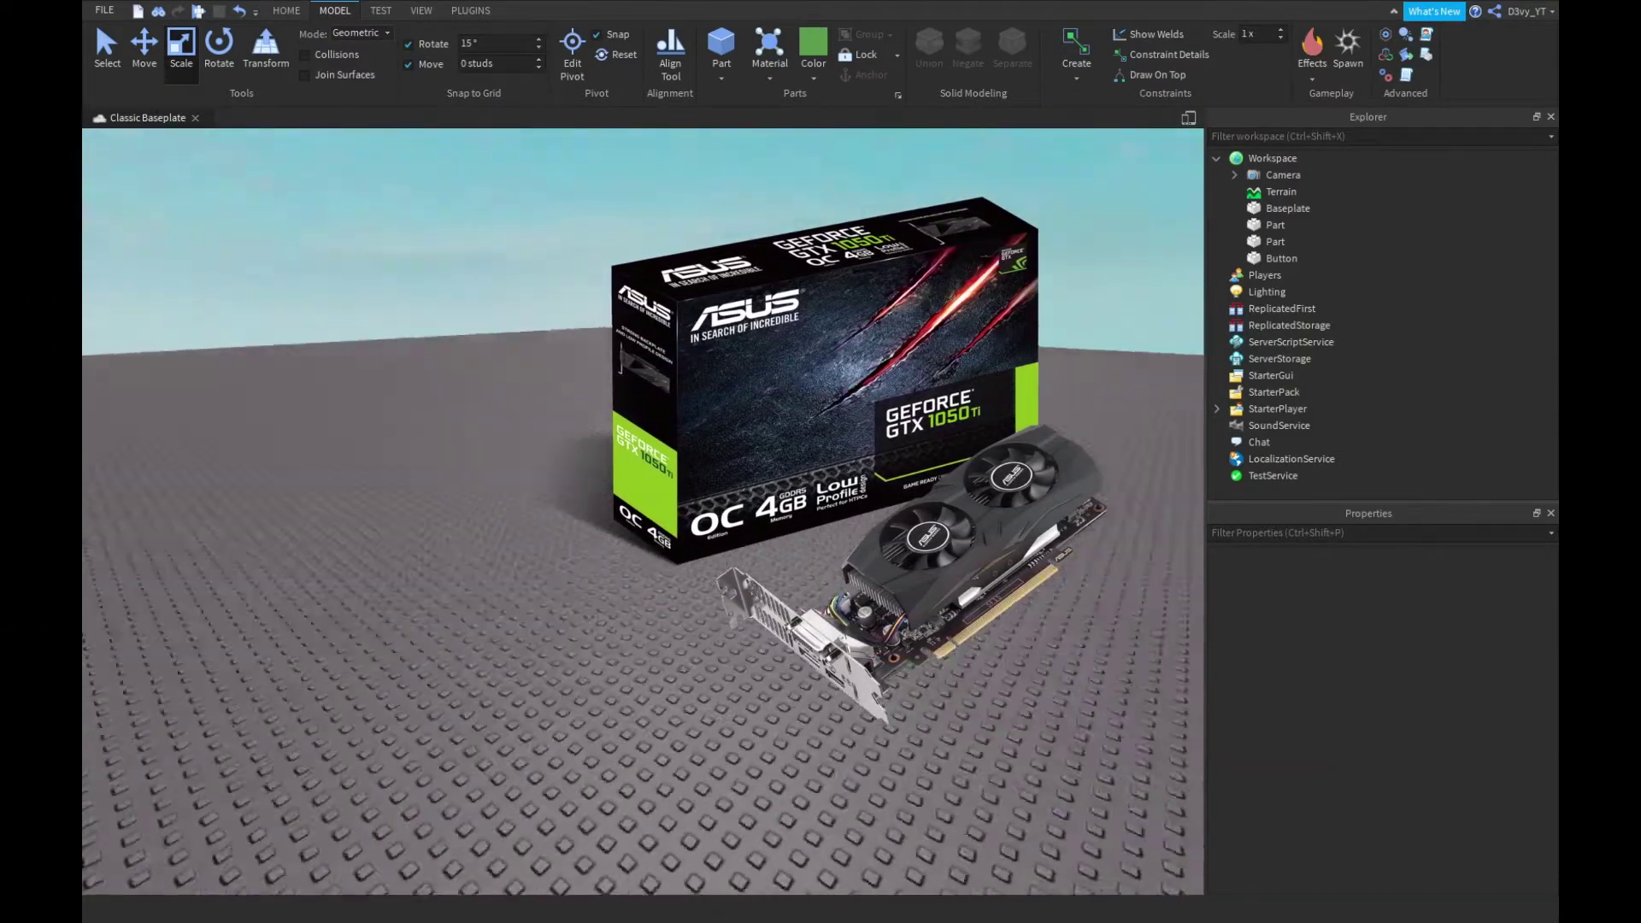
right_drag(830, 420, 835, 418)
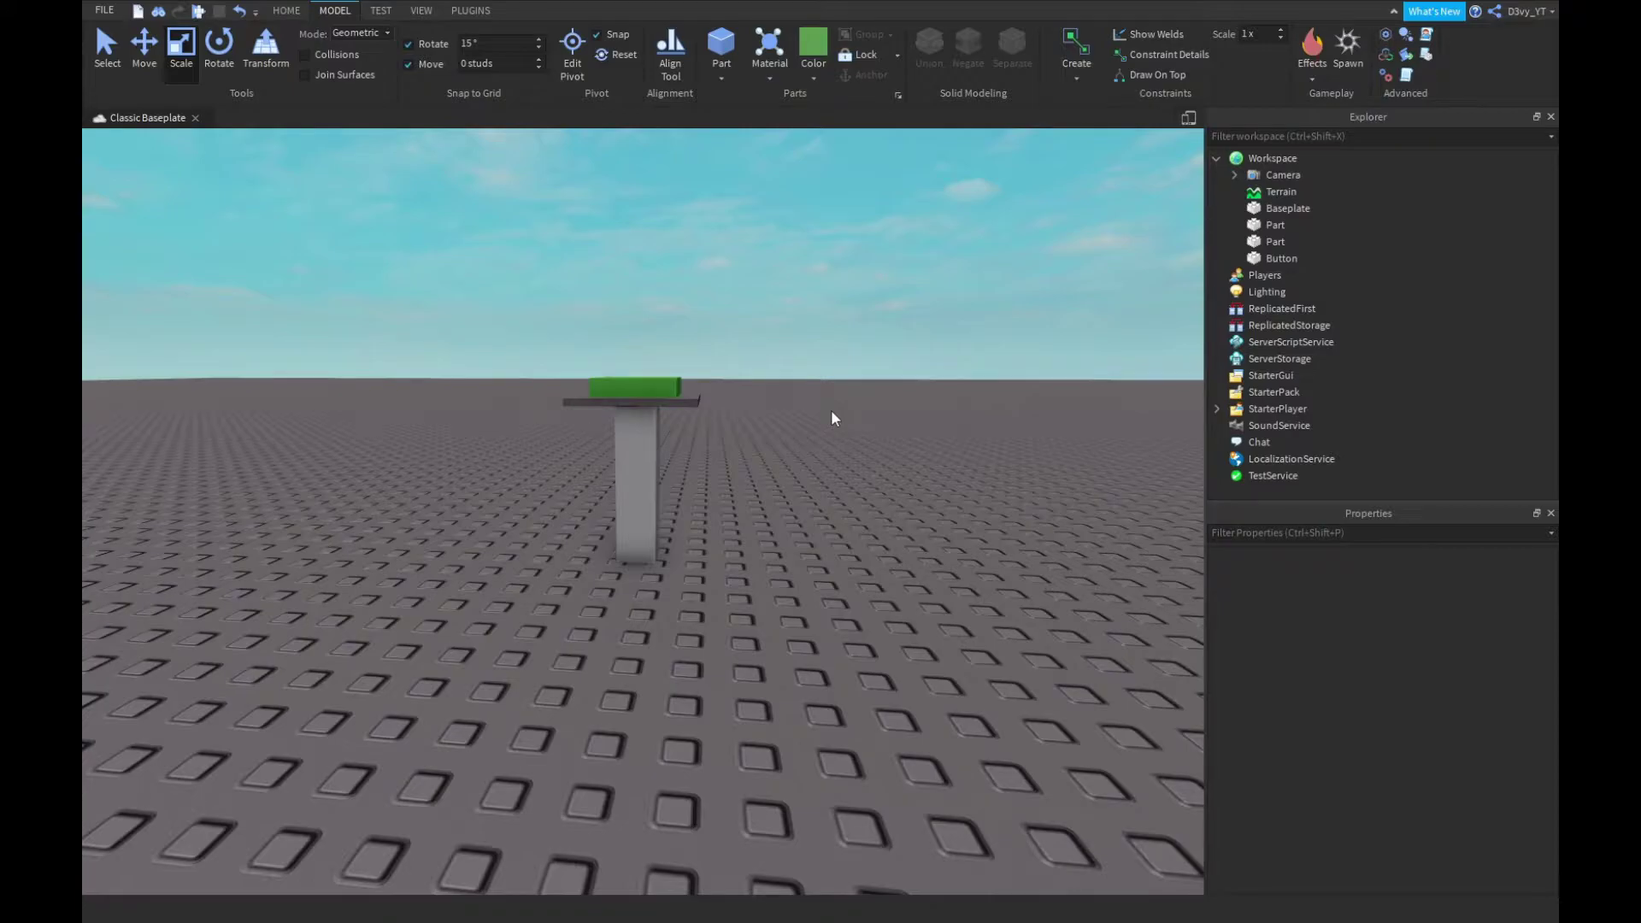
right_drag(831, 410, 812, 421)
right_drag(895, 332, 881, 337)
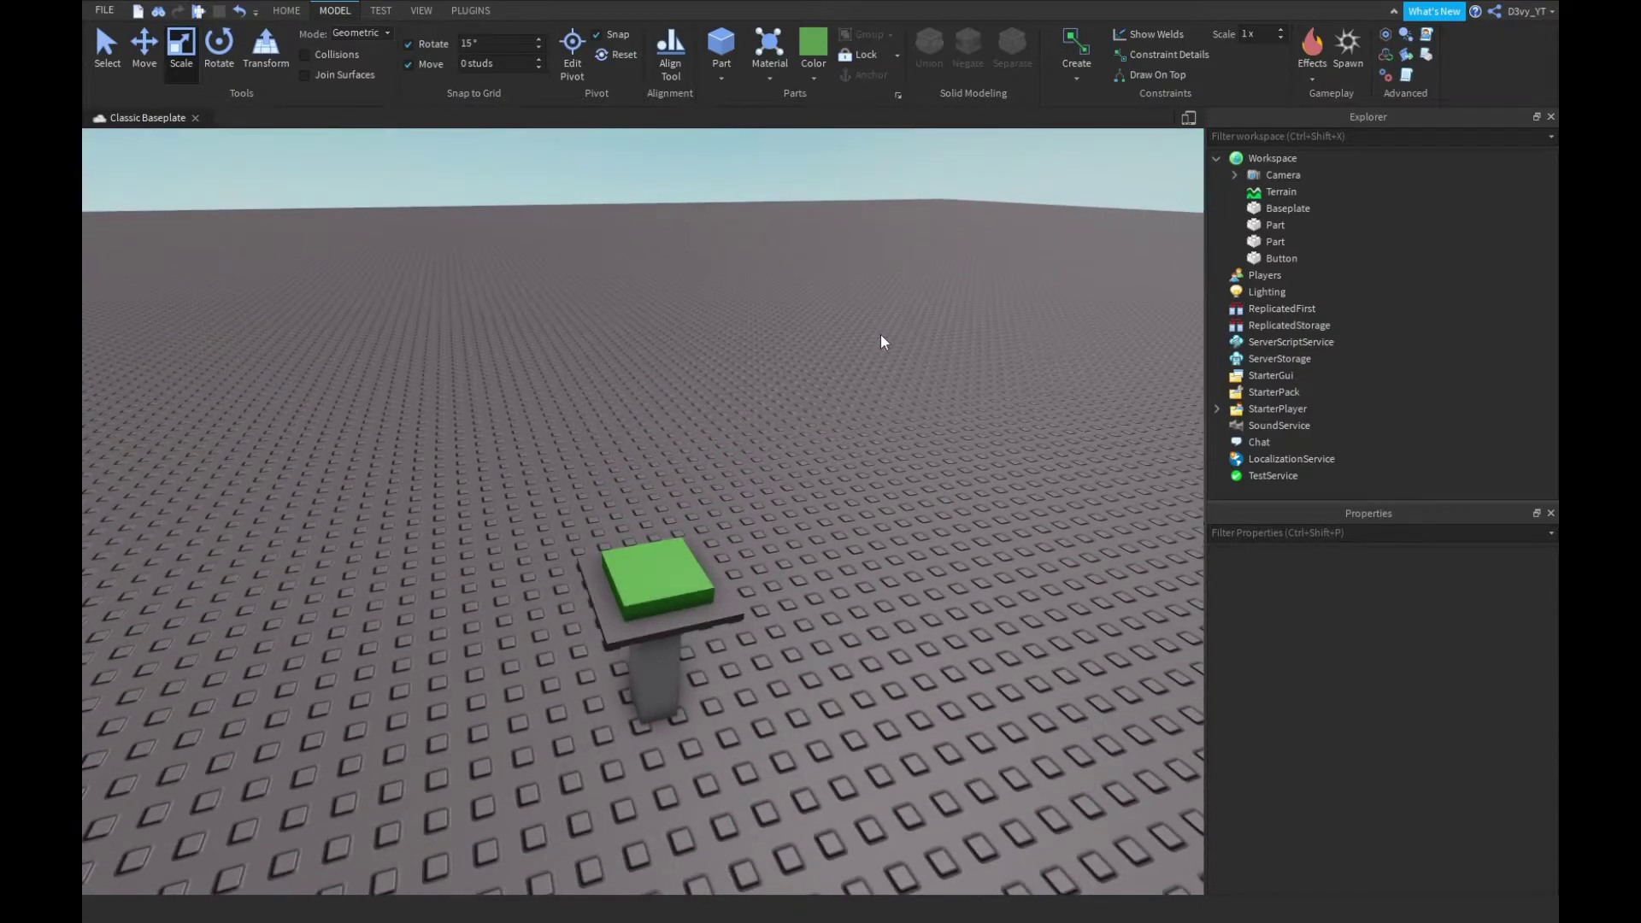
Add a ClickDetector inside the Button part in the Workspace.
click(1282, 258)
mouse_move(1319, 267)
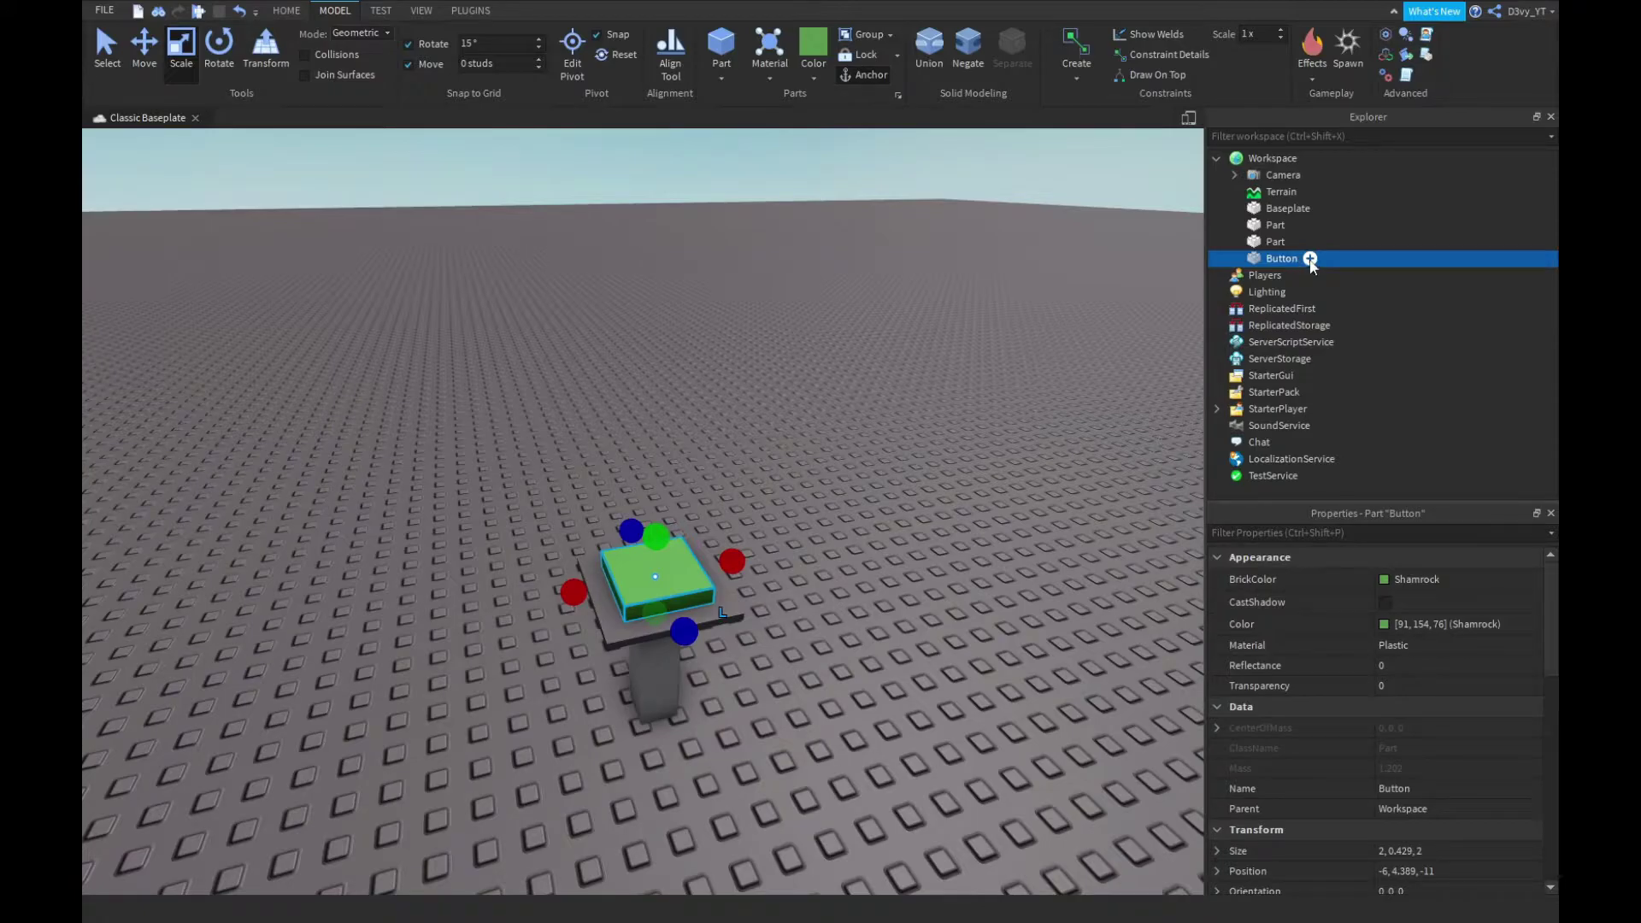
click(1310, 259)
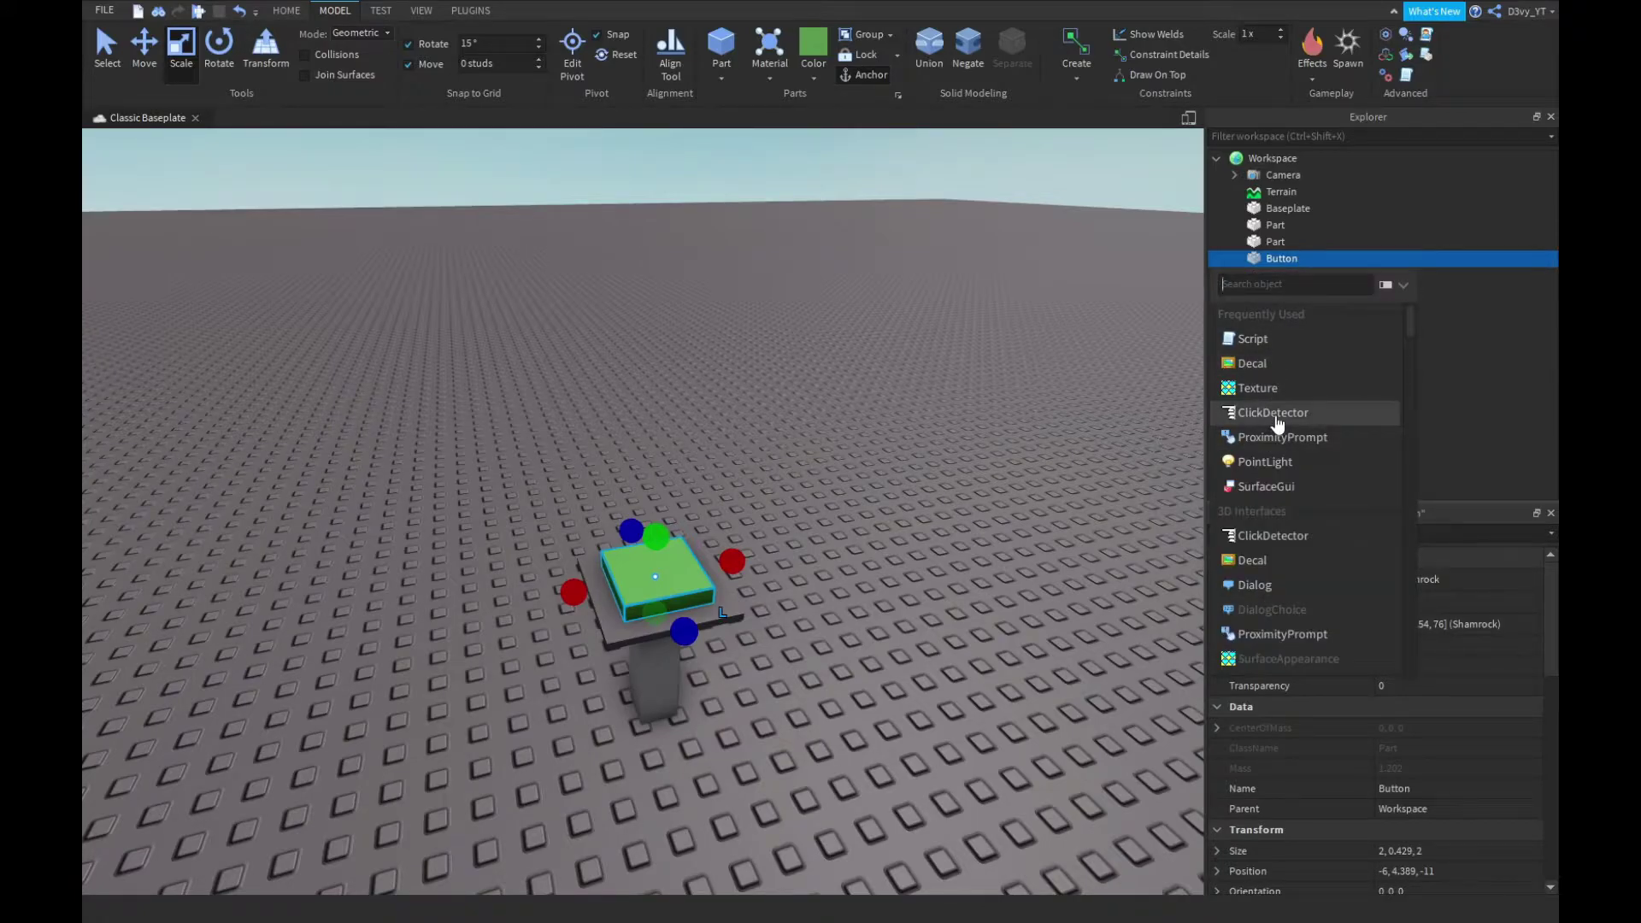
click(1273, 414)
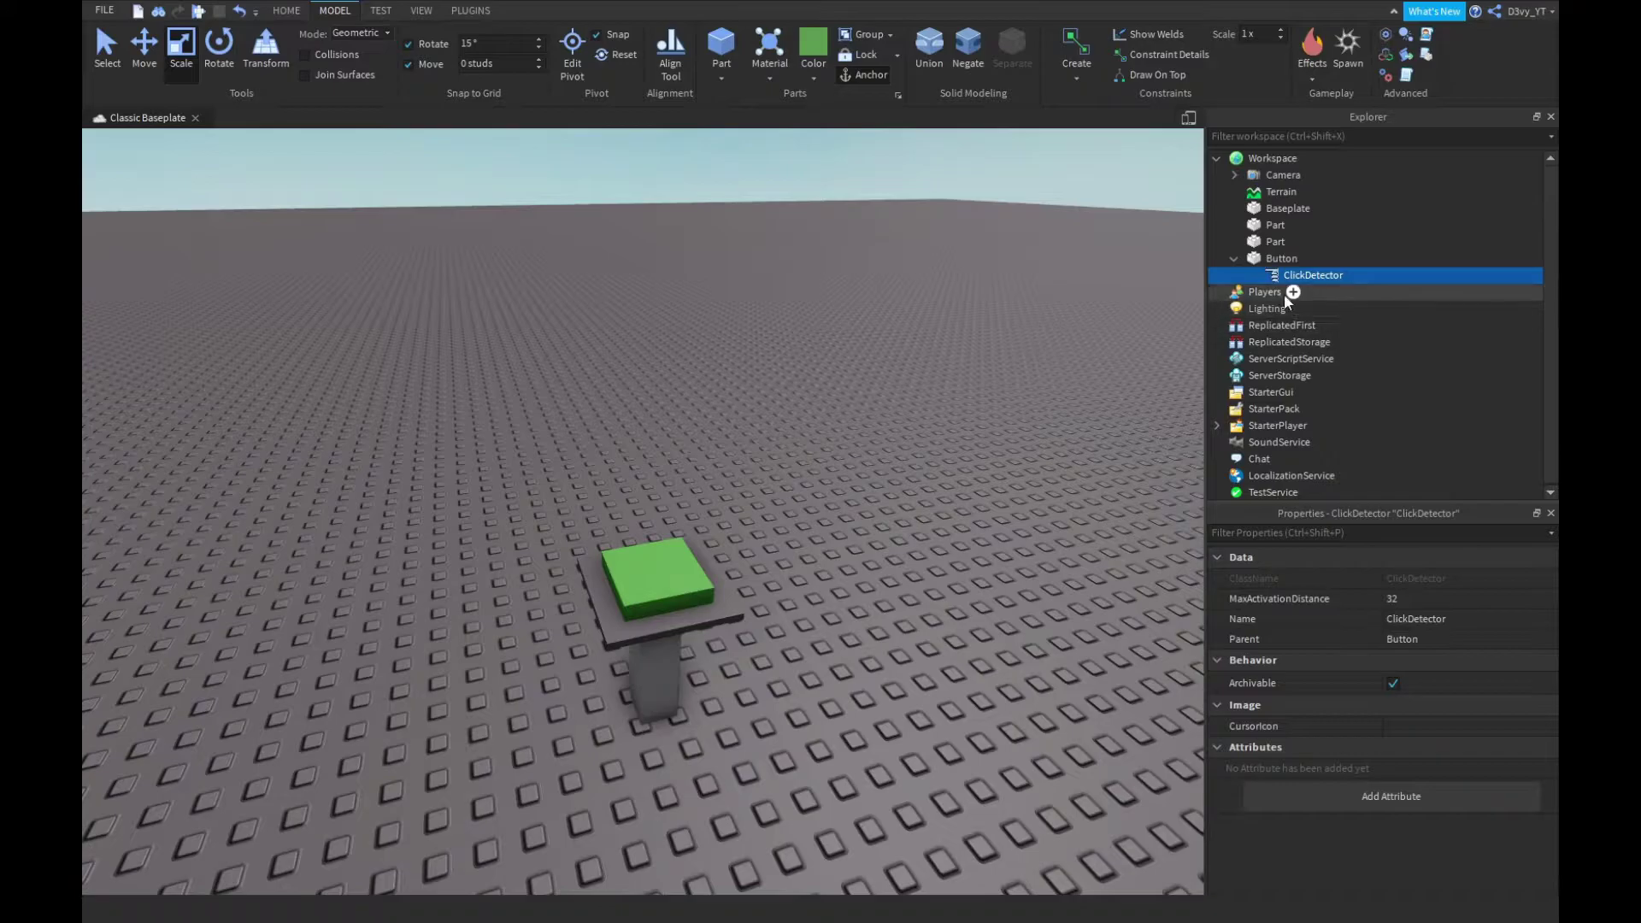
Add a Script to the Button part and clear its default code.
click(1282, 259)
click(1310, 258)
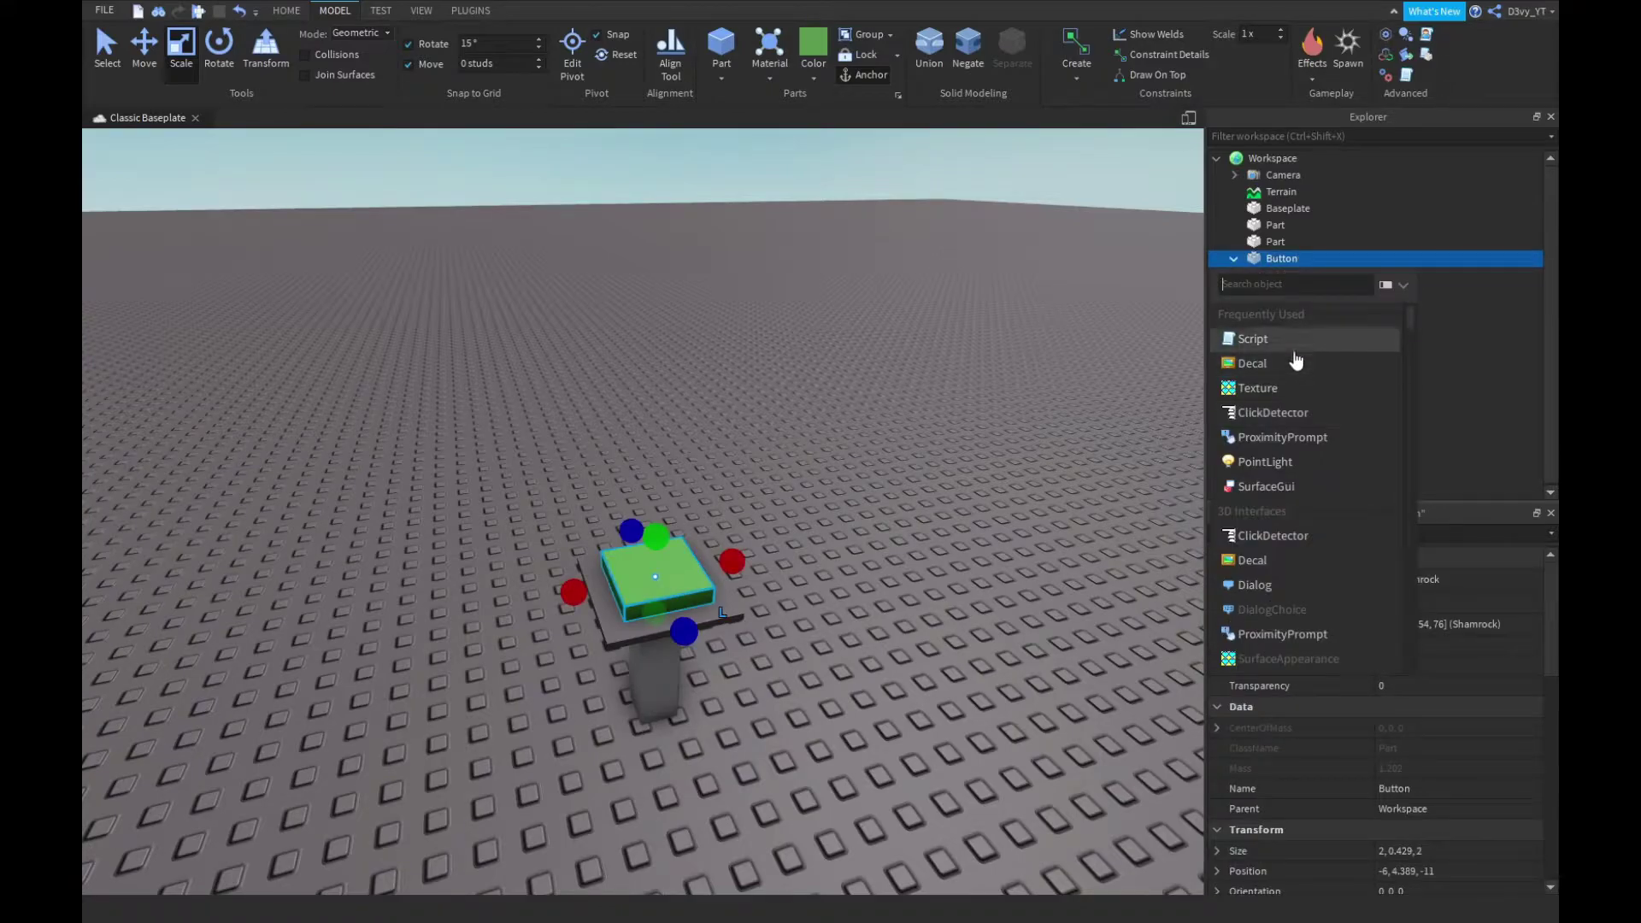
click(1294, 340)
key(ctrl+a)
key(BackSpace)
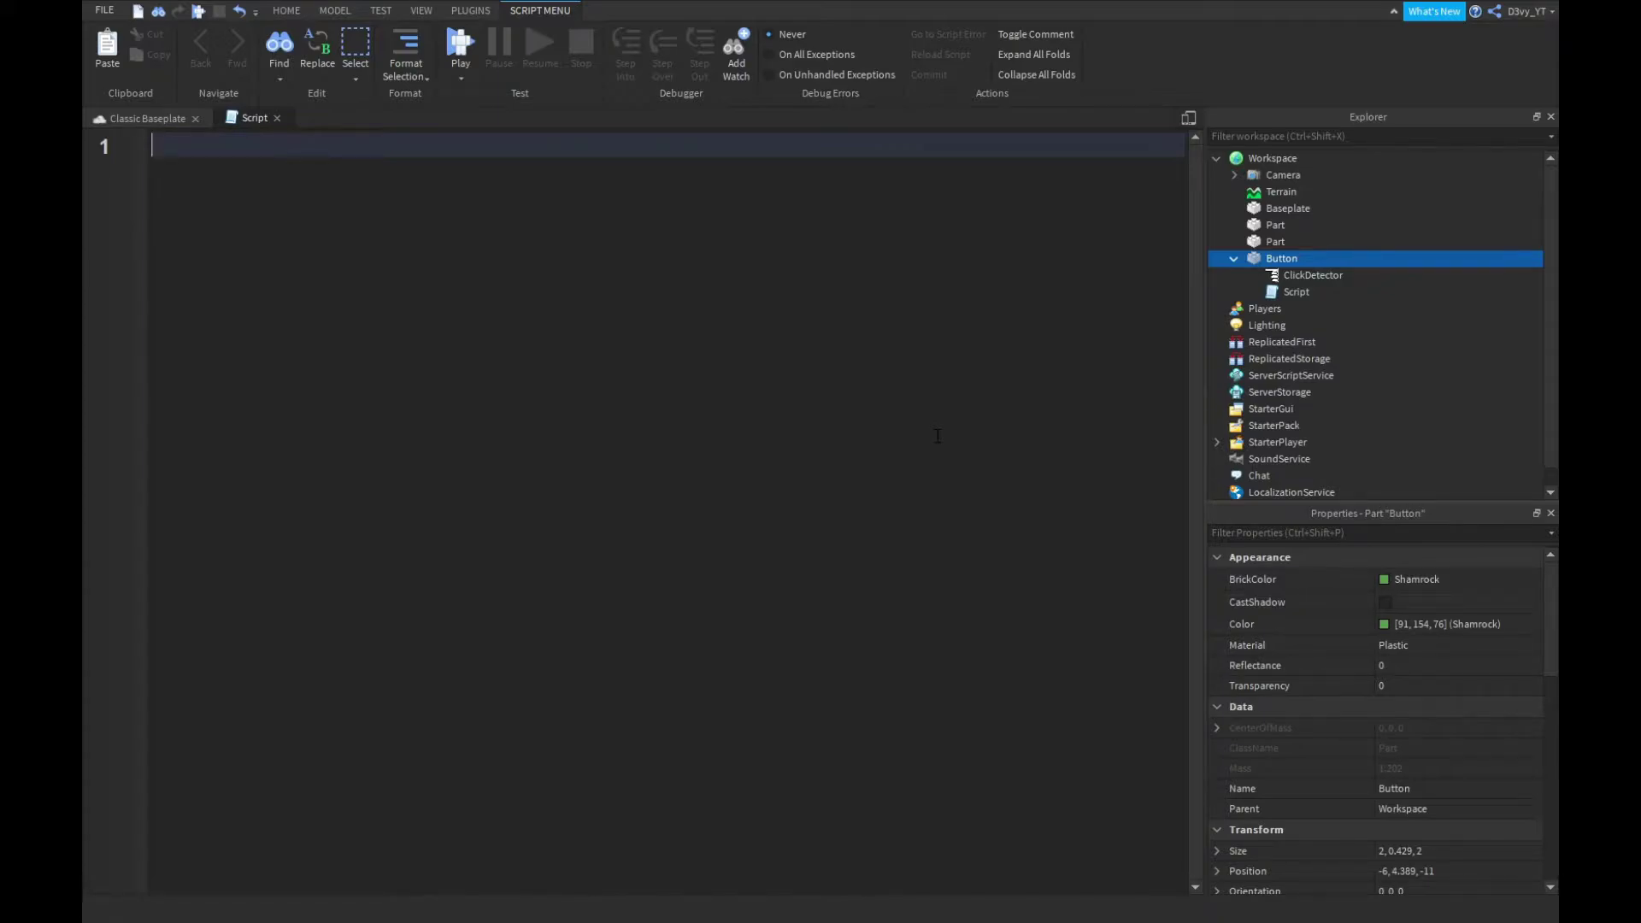
Define local function Health(player) and store player.Character:FindFirstChild("Humanoid") in a local variable named Humanoid.
text(local function Health(player))
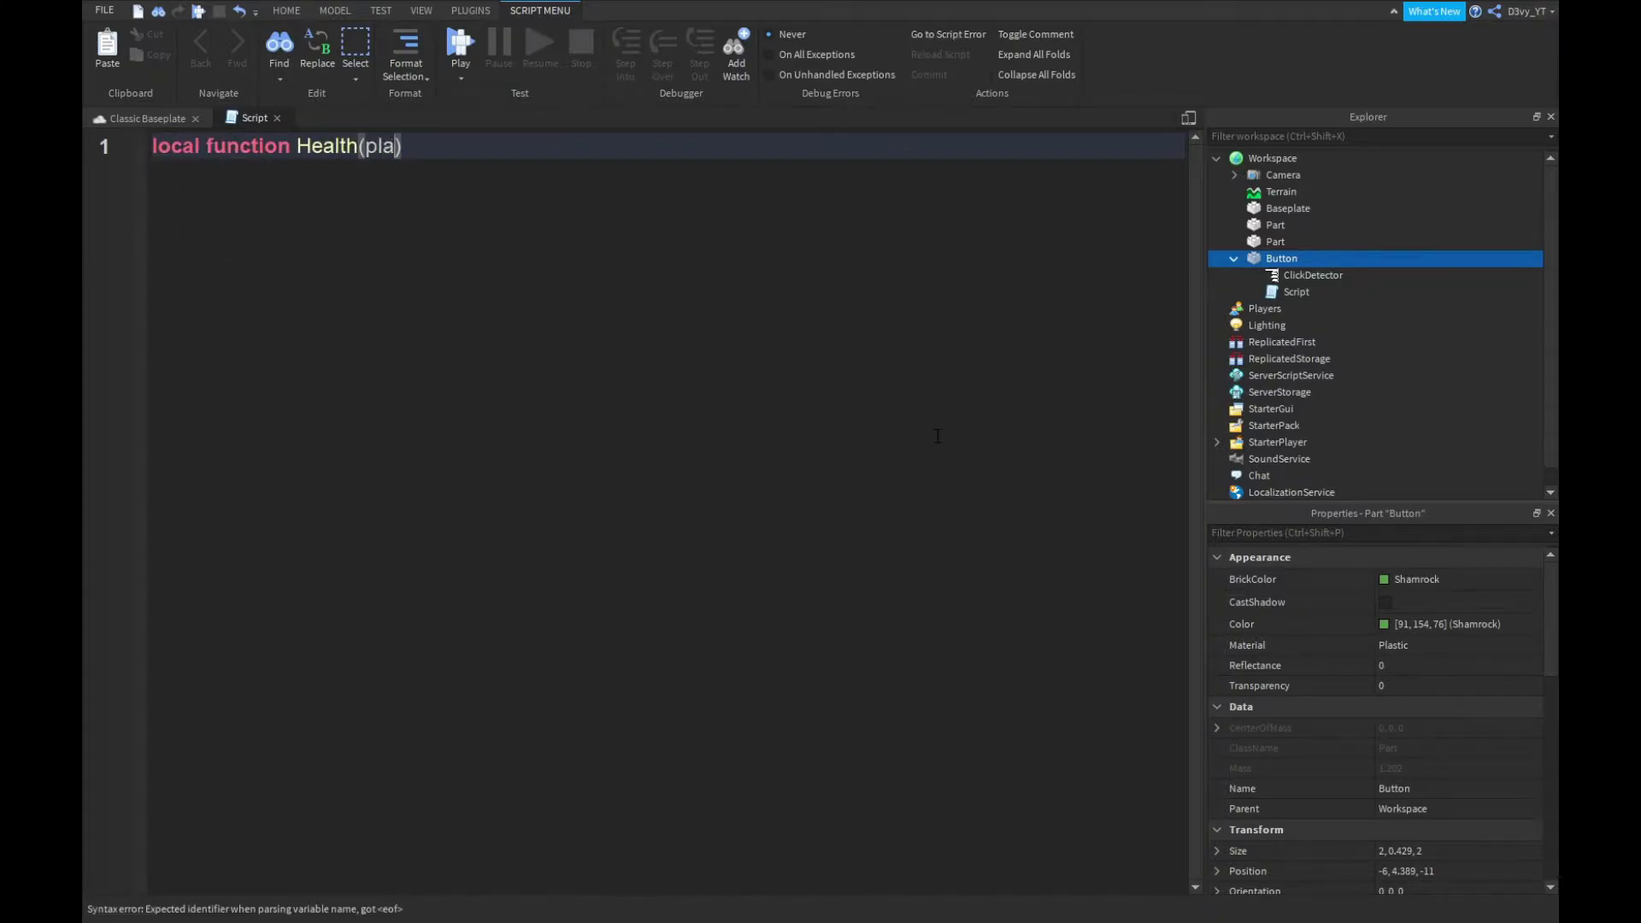
key(Return)
text(local Humanoid = )
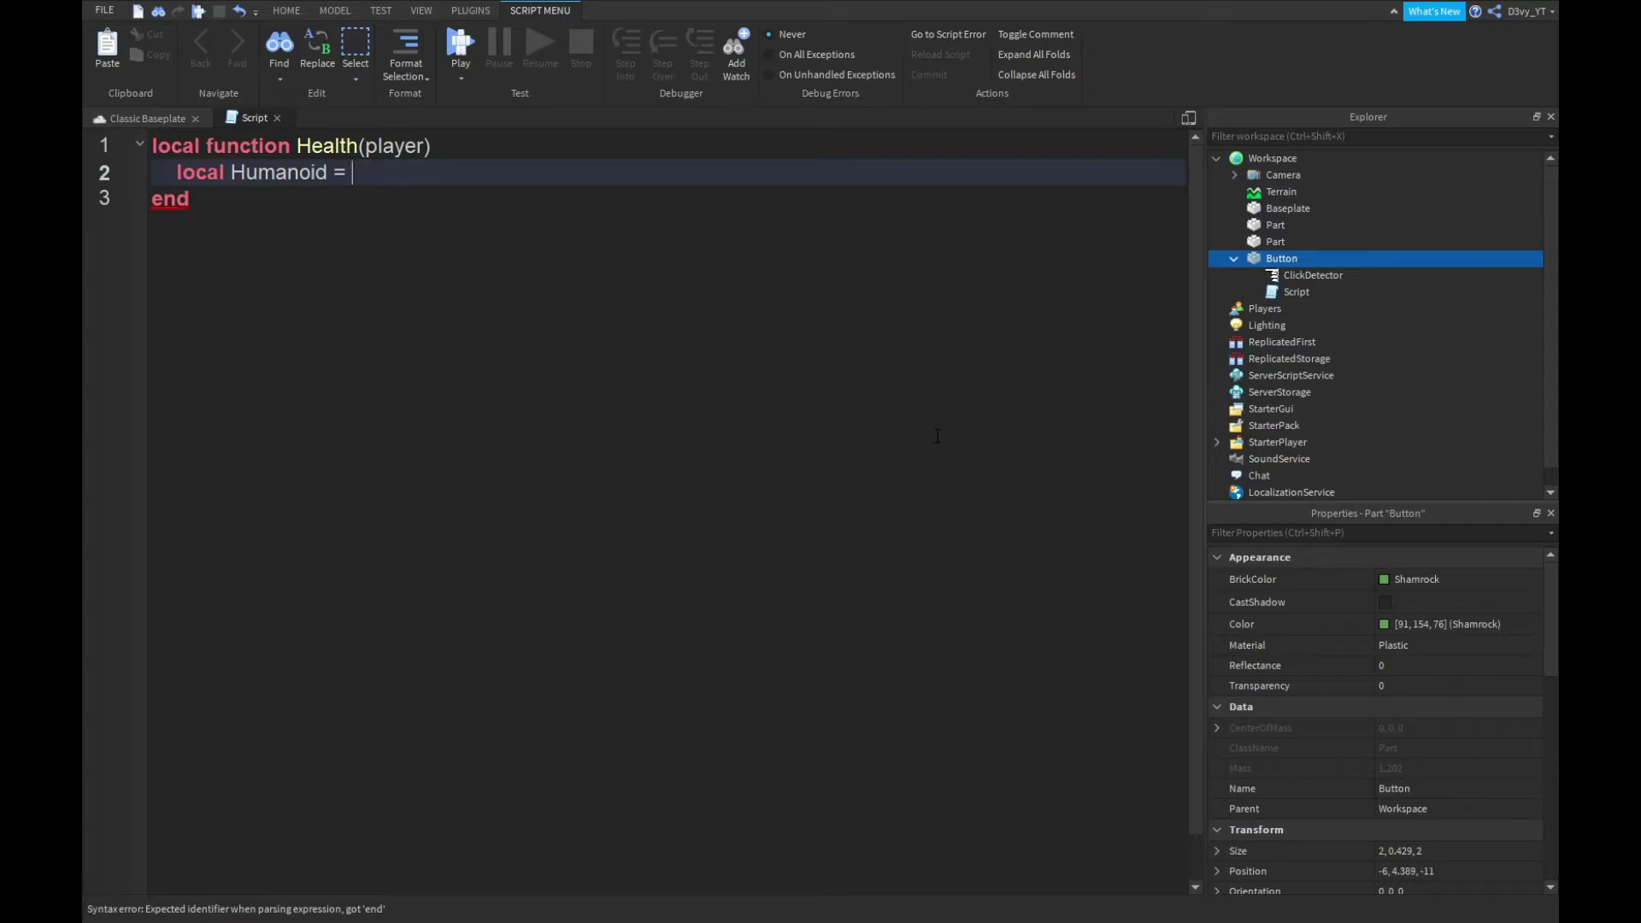
text(player.Character:FindF)
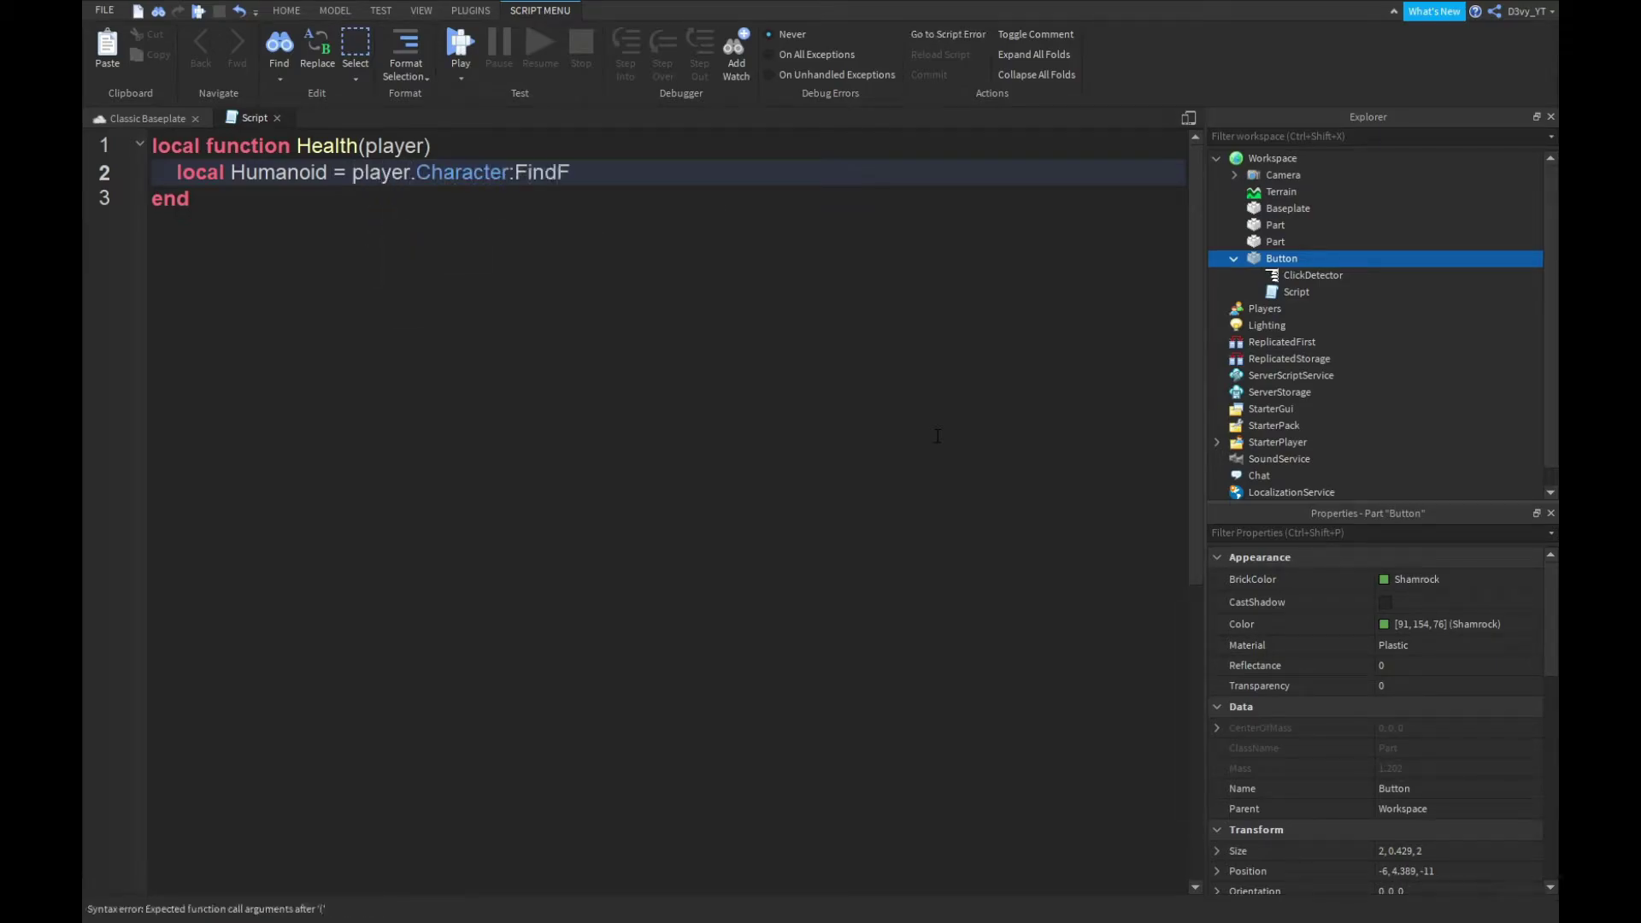
text(irstChild("Humanoid)
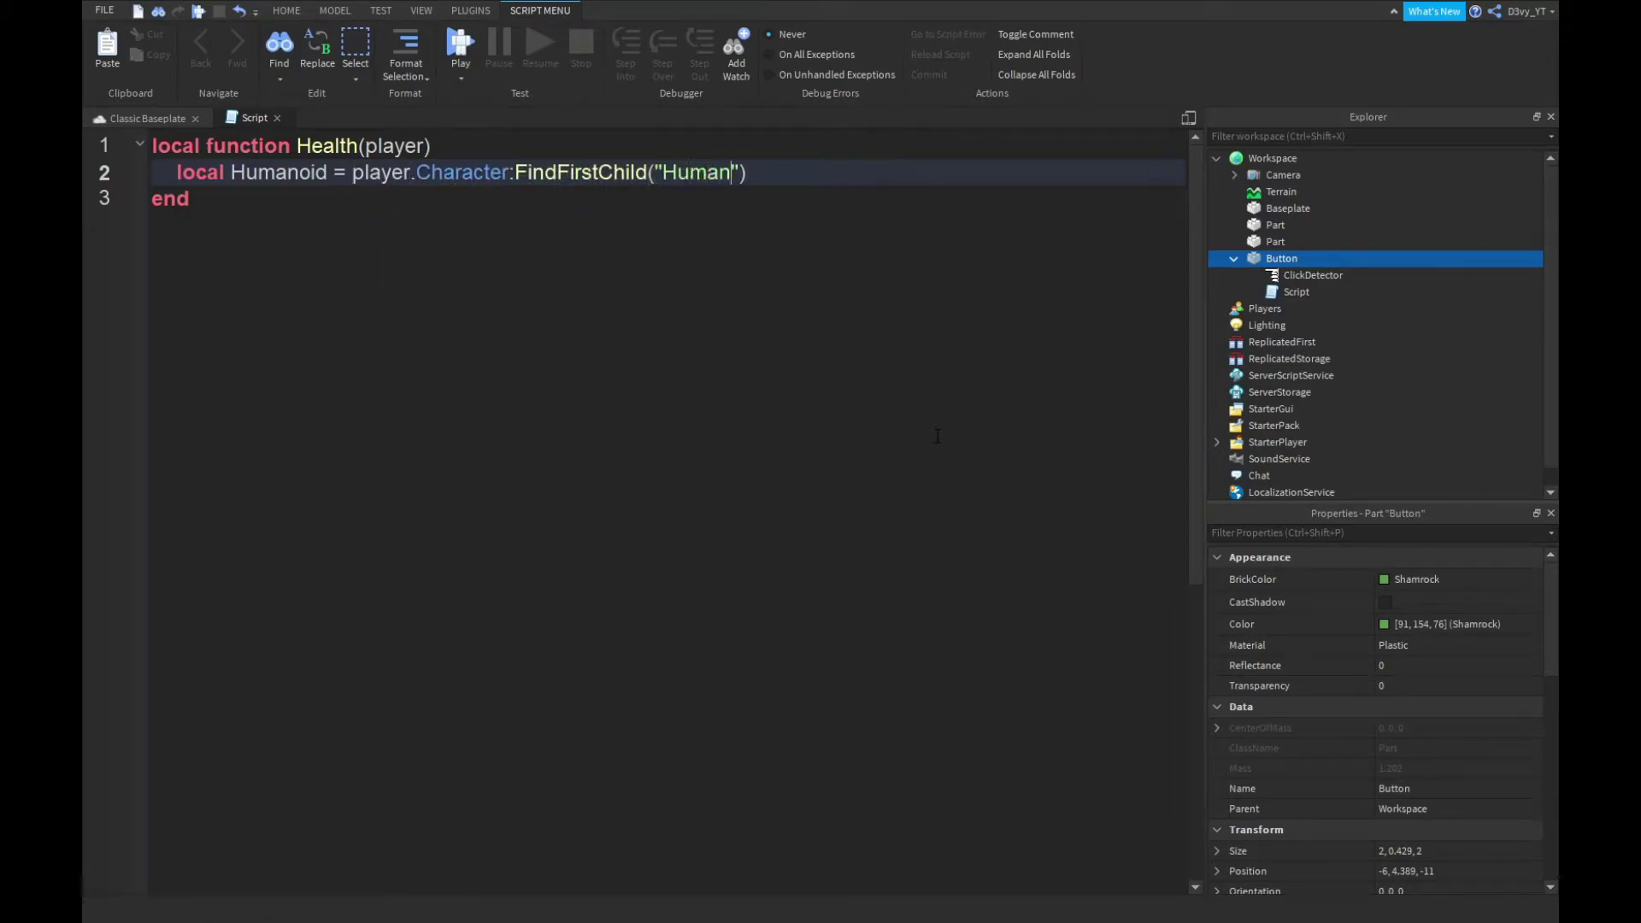
Inside the Health function, add an if Humanoid then block that sets Humanoid.Health = 0.
key(Return)
text(if Humanoid then)
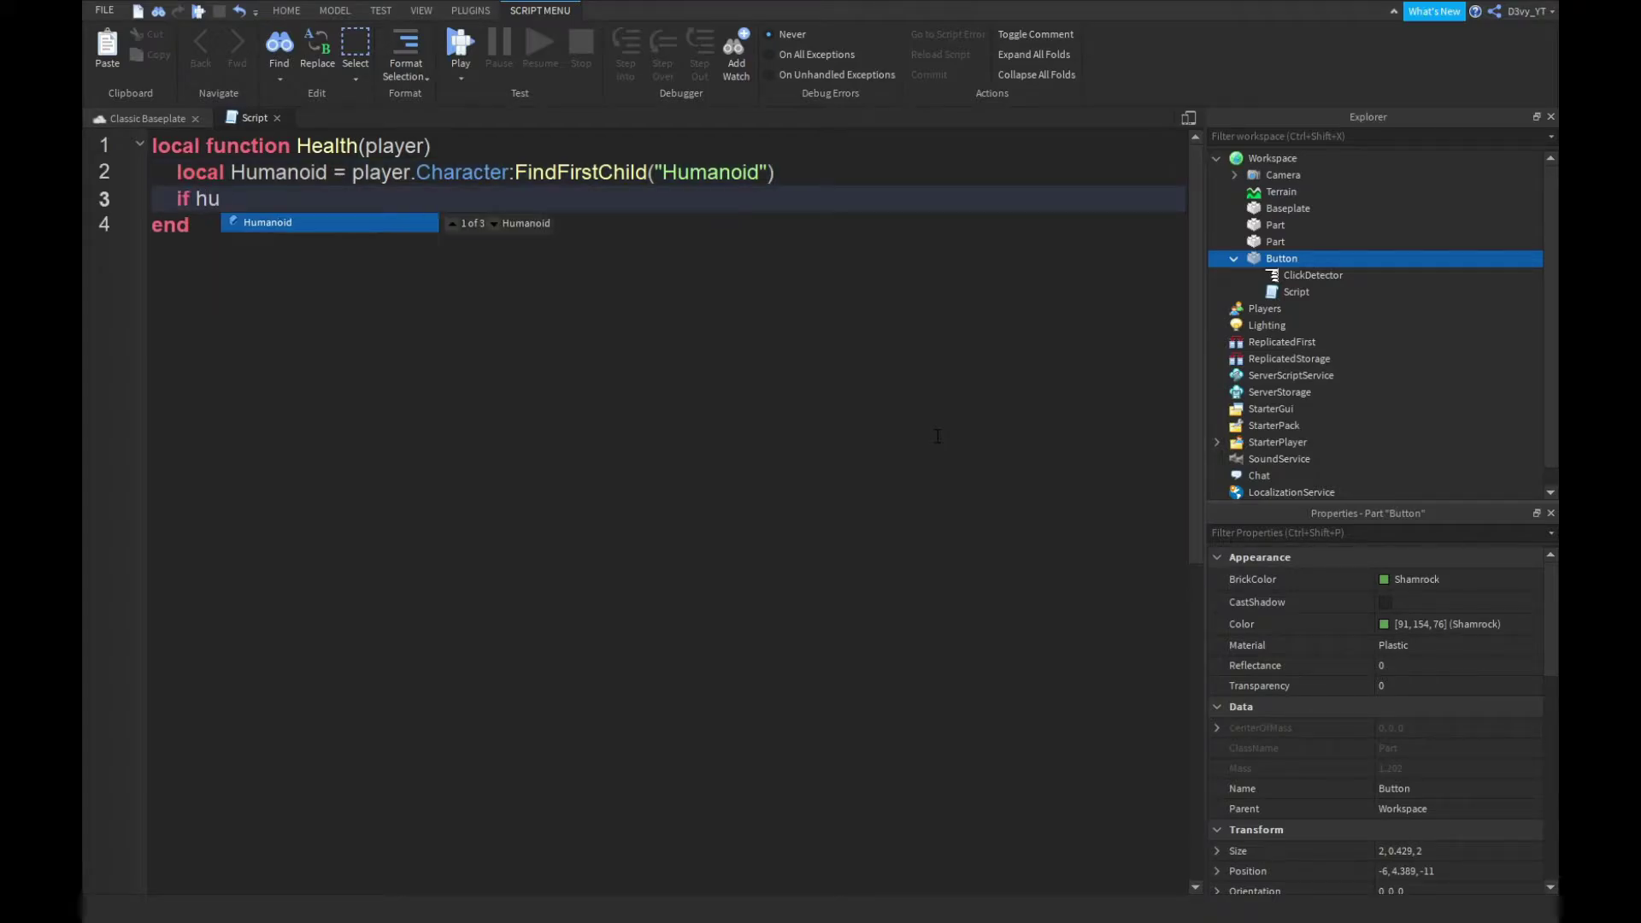
key(Return)
text(Humanoid.Health = 0)
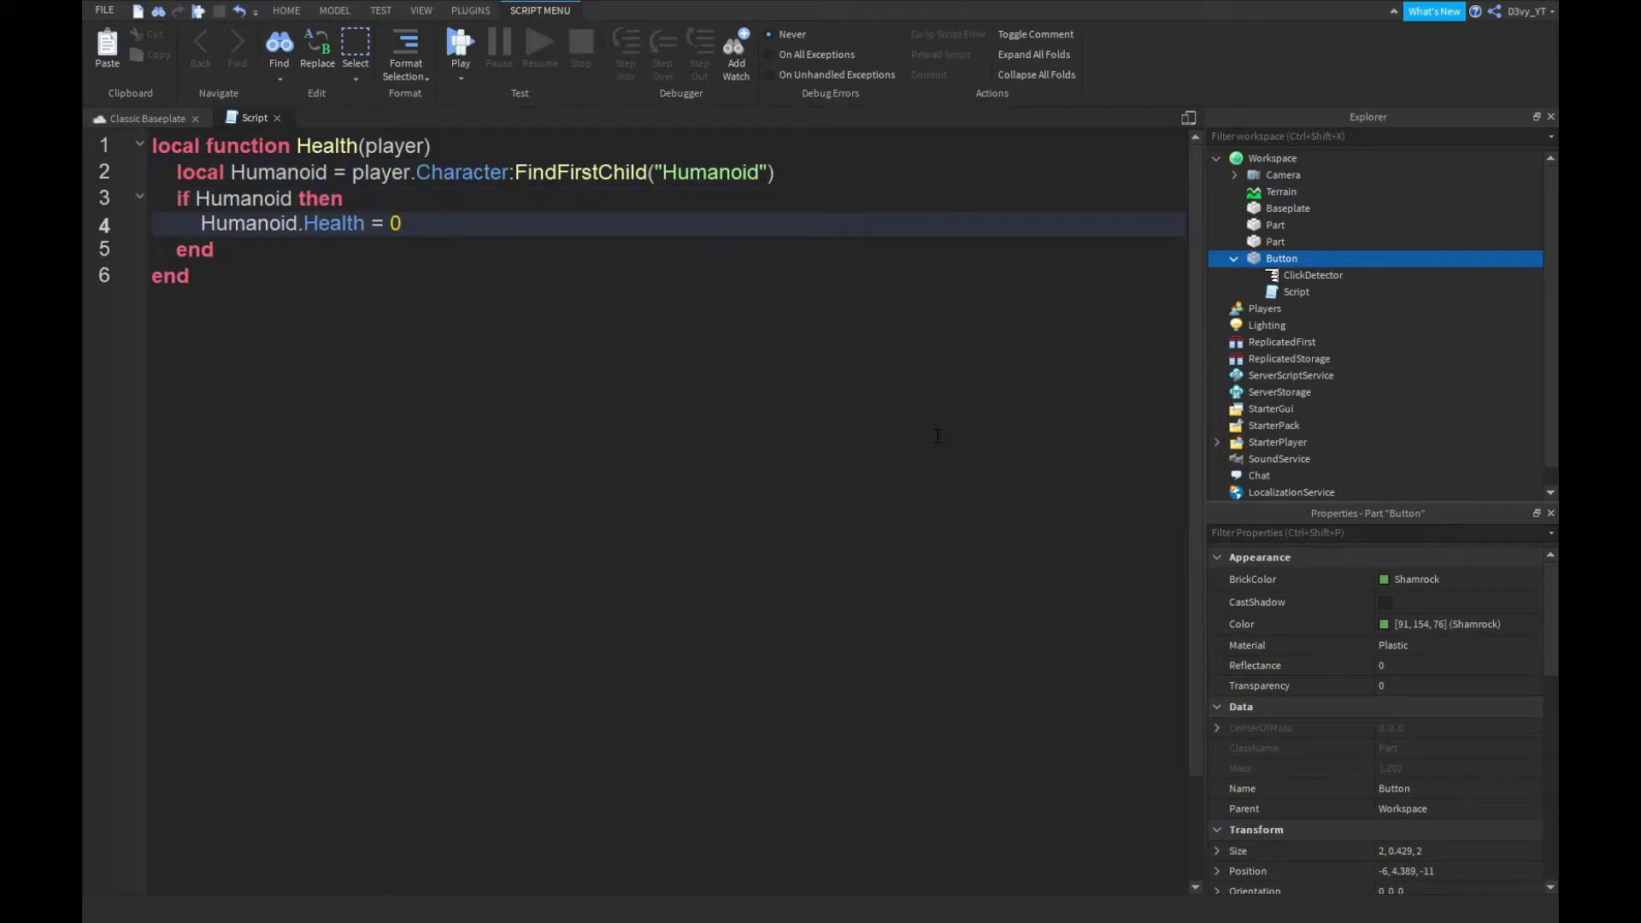
Below the function, connect the click event to it with script.Parent.ClickDetector.MouseClick:Connect(Health).
key(Down)
key(Down)
key(Return)
key(Return)
text(script.Parent.ClickDetector.MouseClick:)
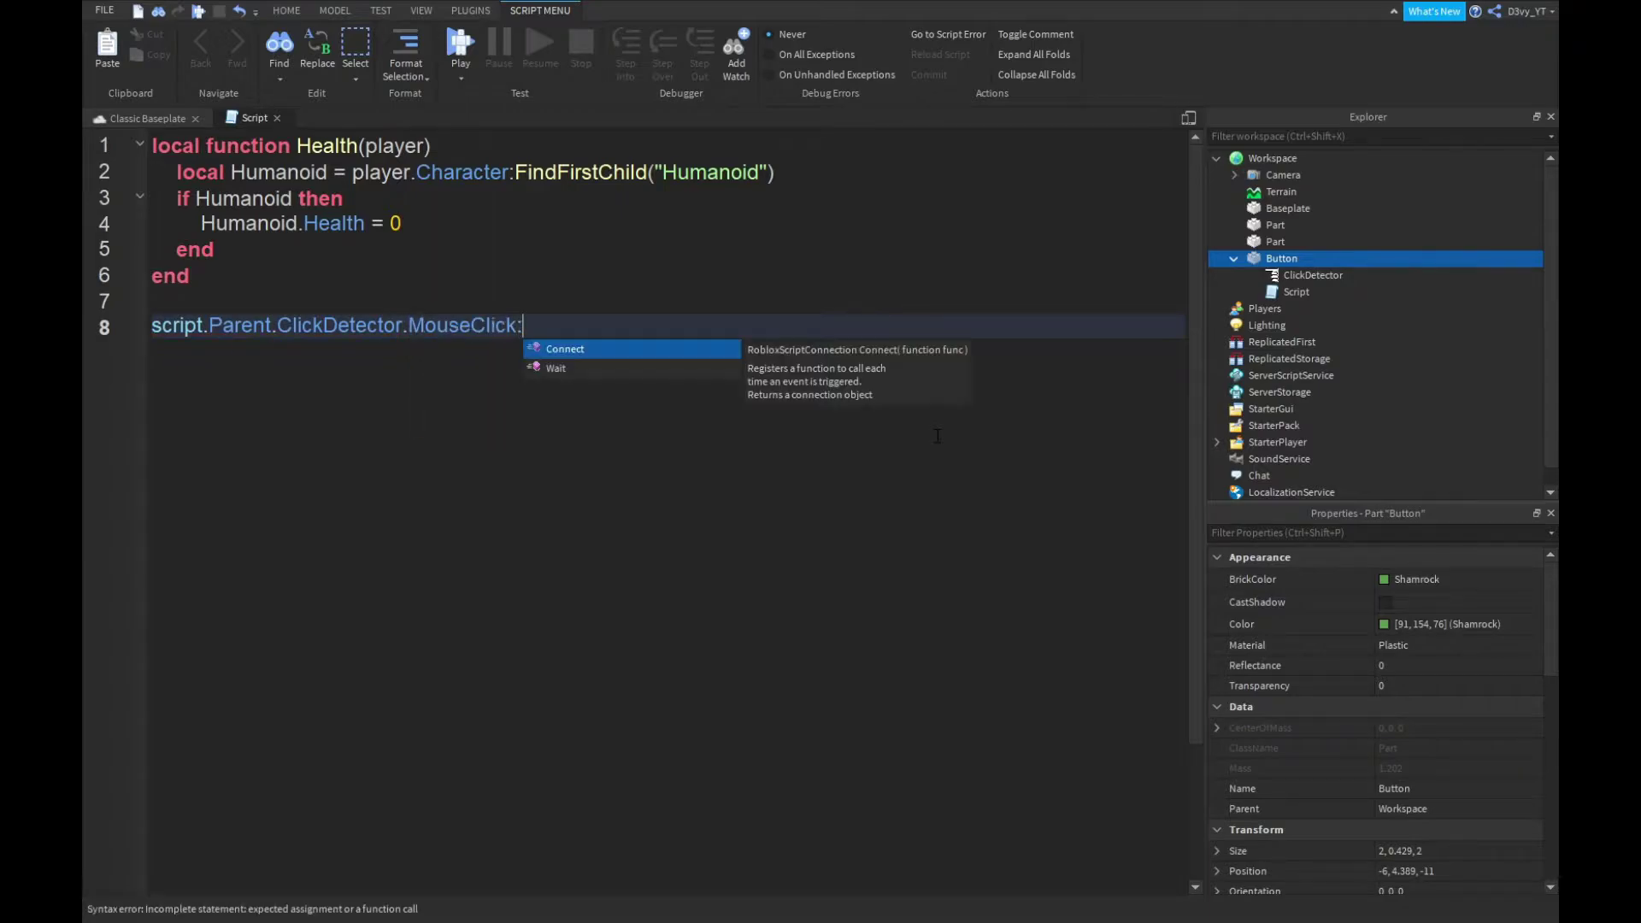
key(Tab)
text((Health)
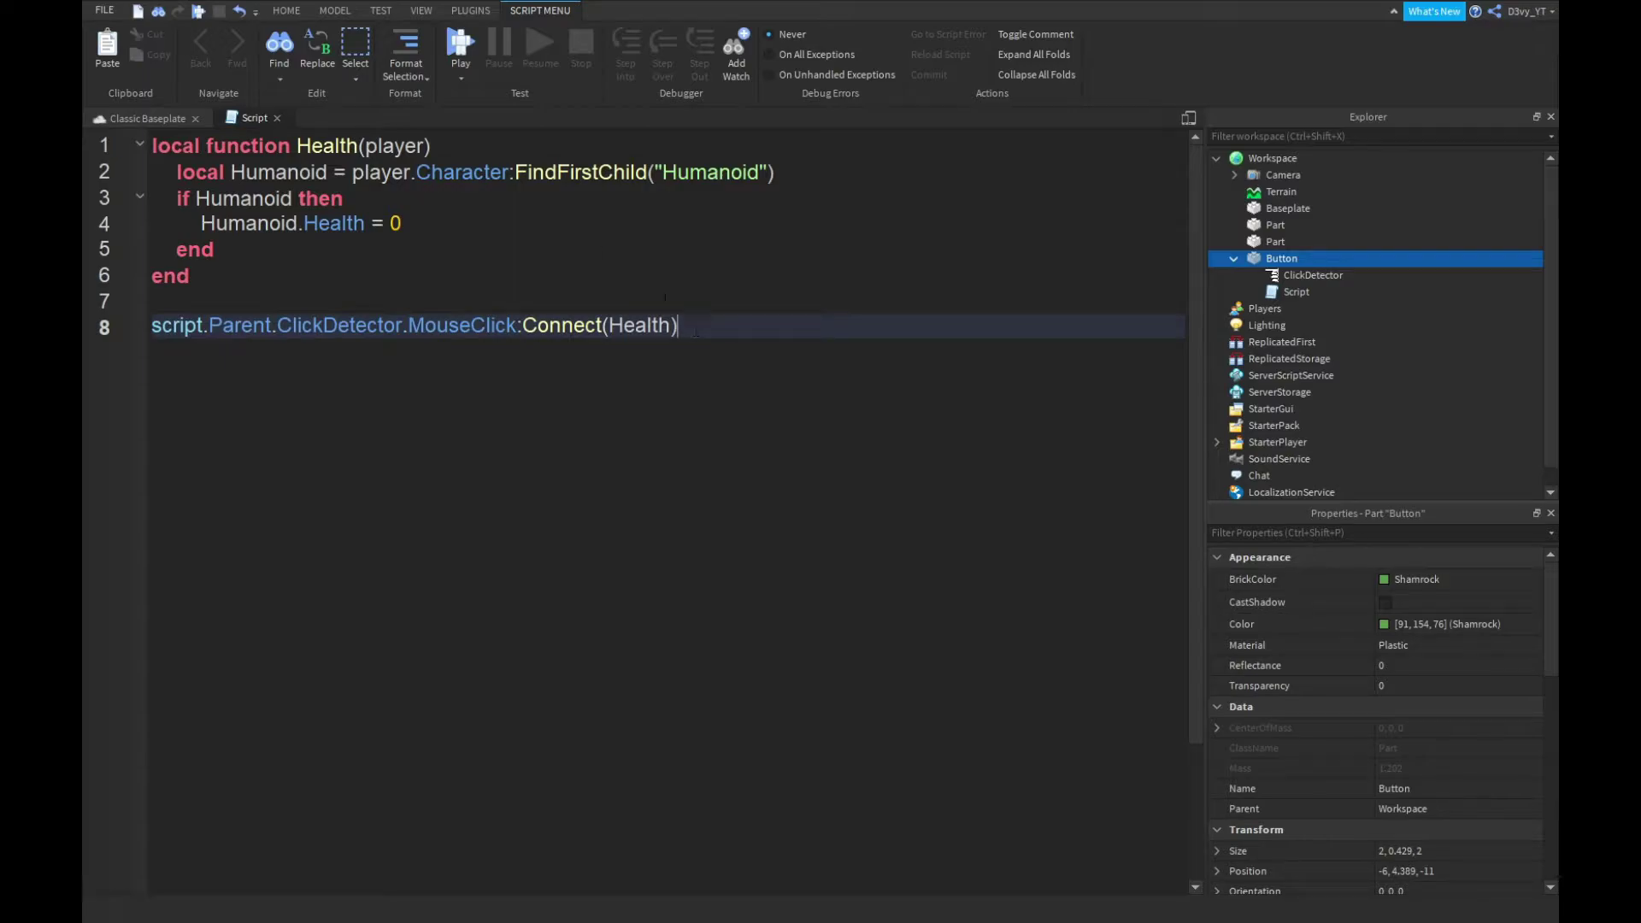
Close the script, start a playtest and trigger the green button with the character nearby to test the script.
click(277, 118)
key(F5)
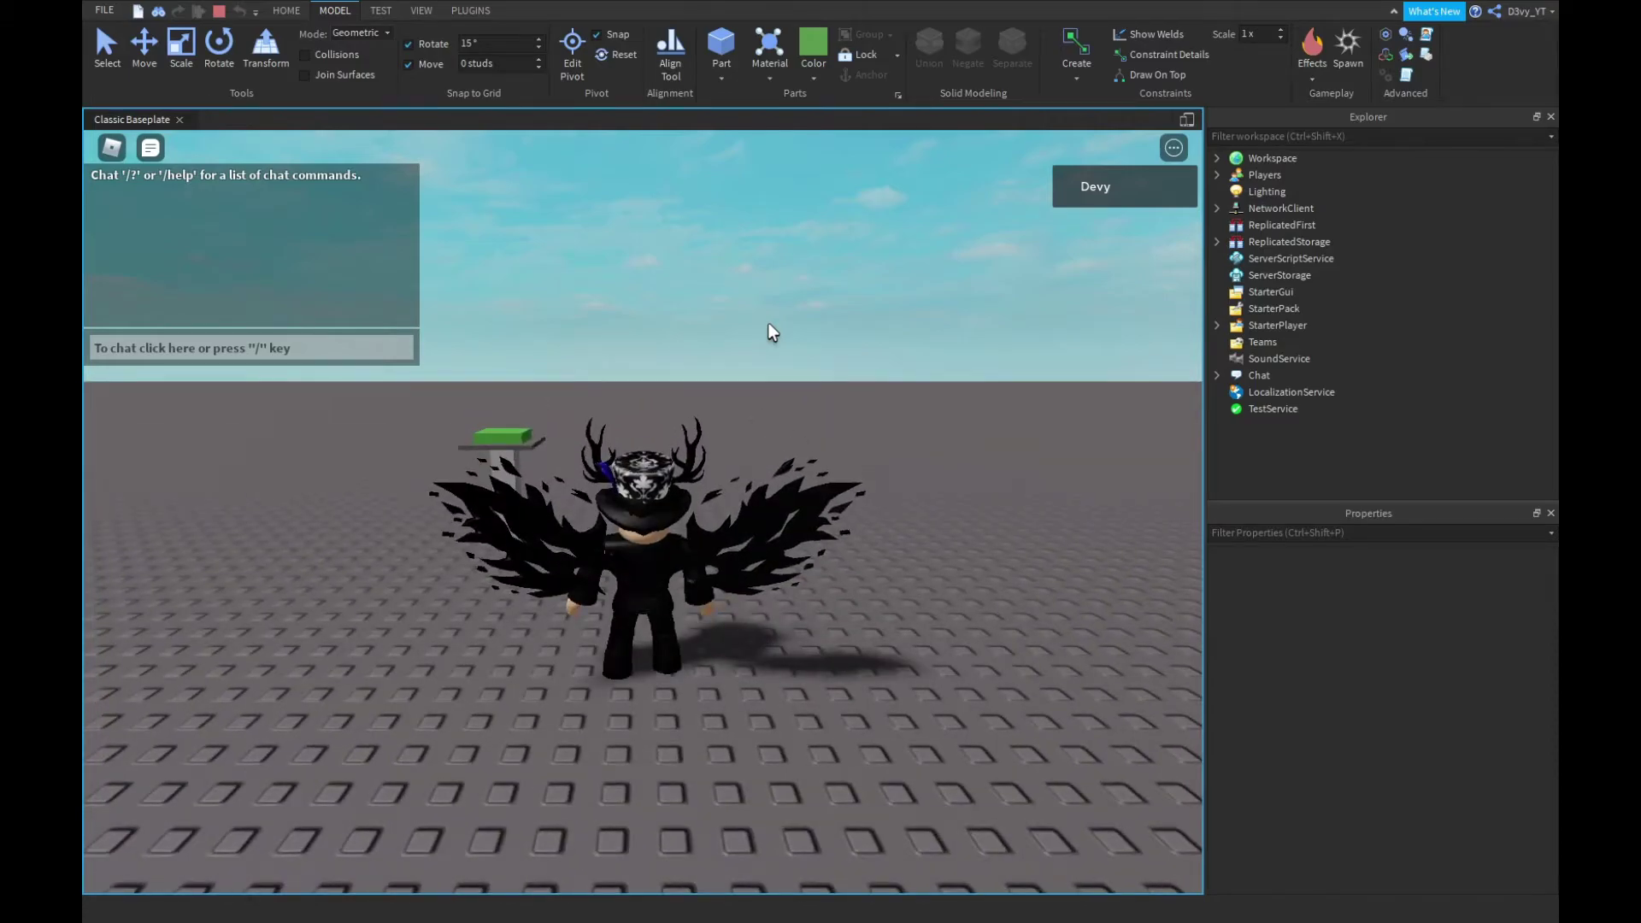
right_drag(764, 330, 765, 342)
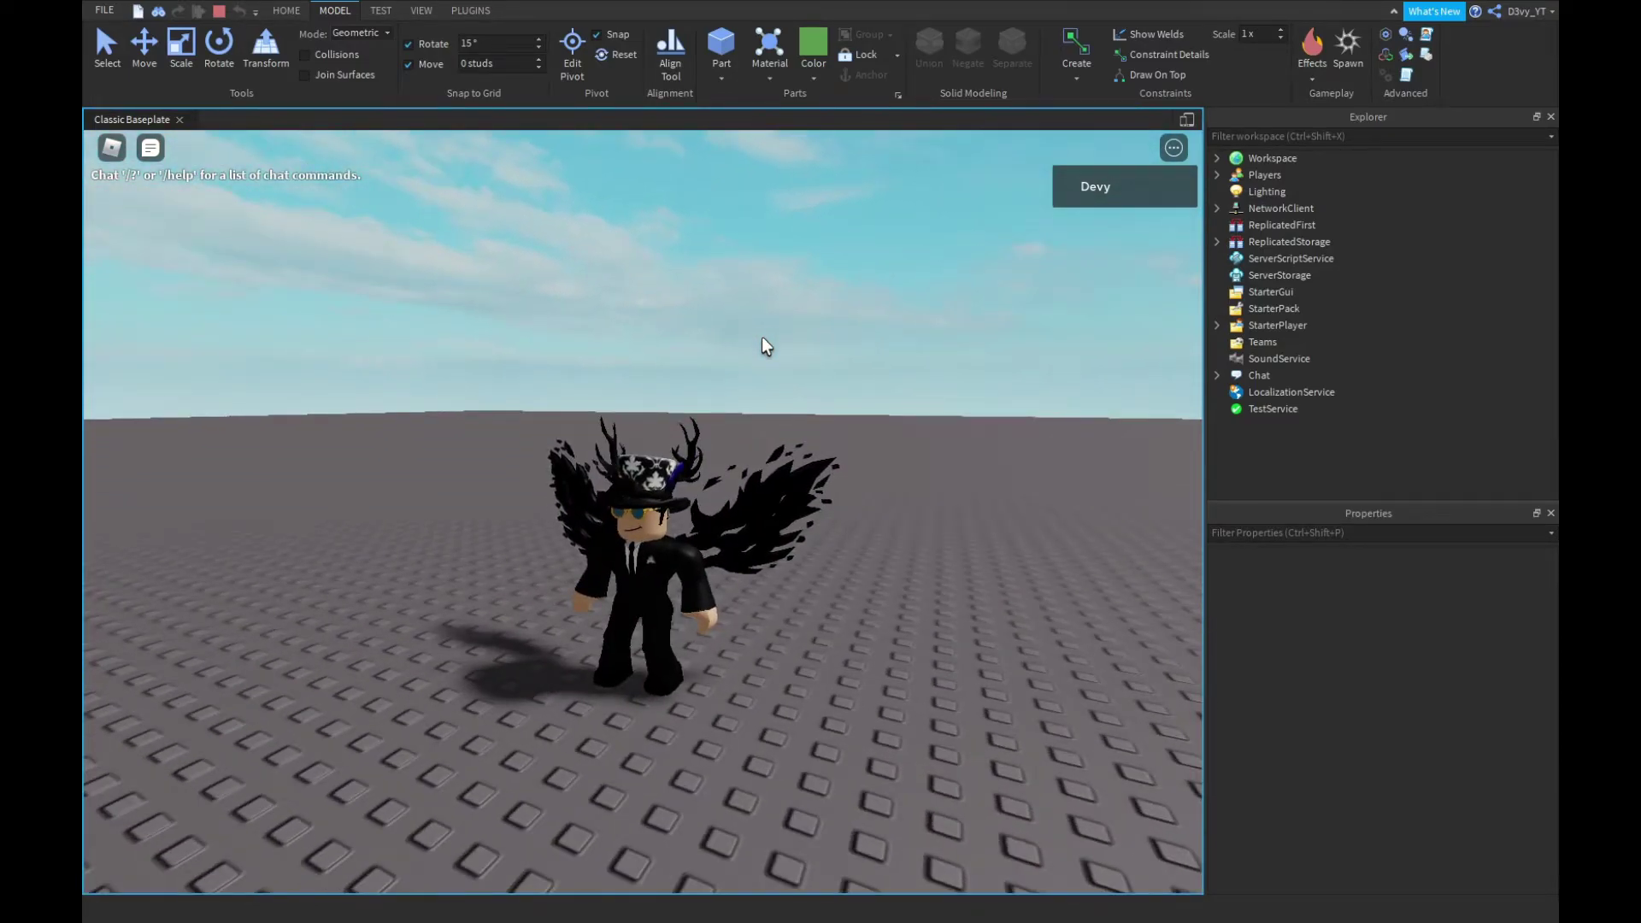
right_drag(751, 348, 749, 386)
scroll(750, 386, up, 5)
scroll(642, 513, down, 4)
scroll(642, 521, down, 5)
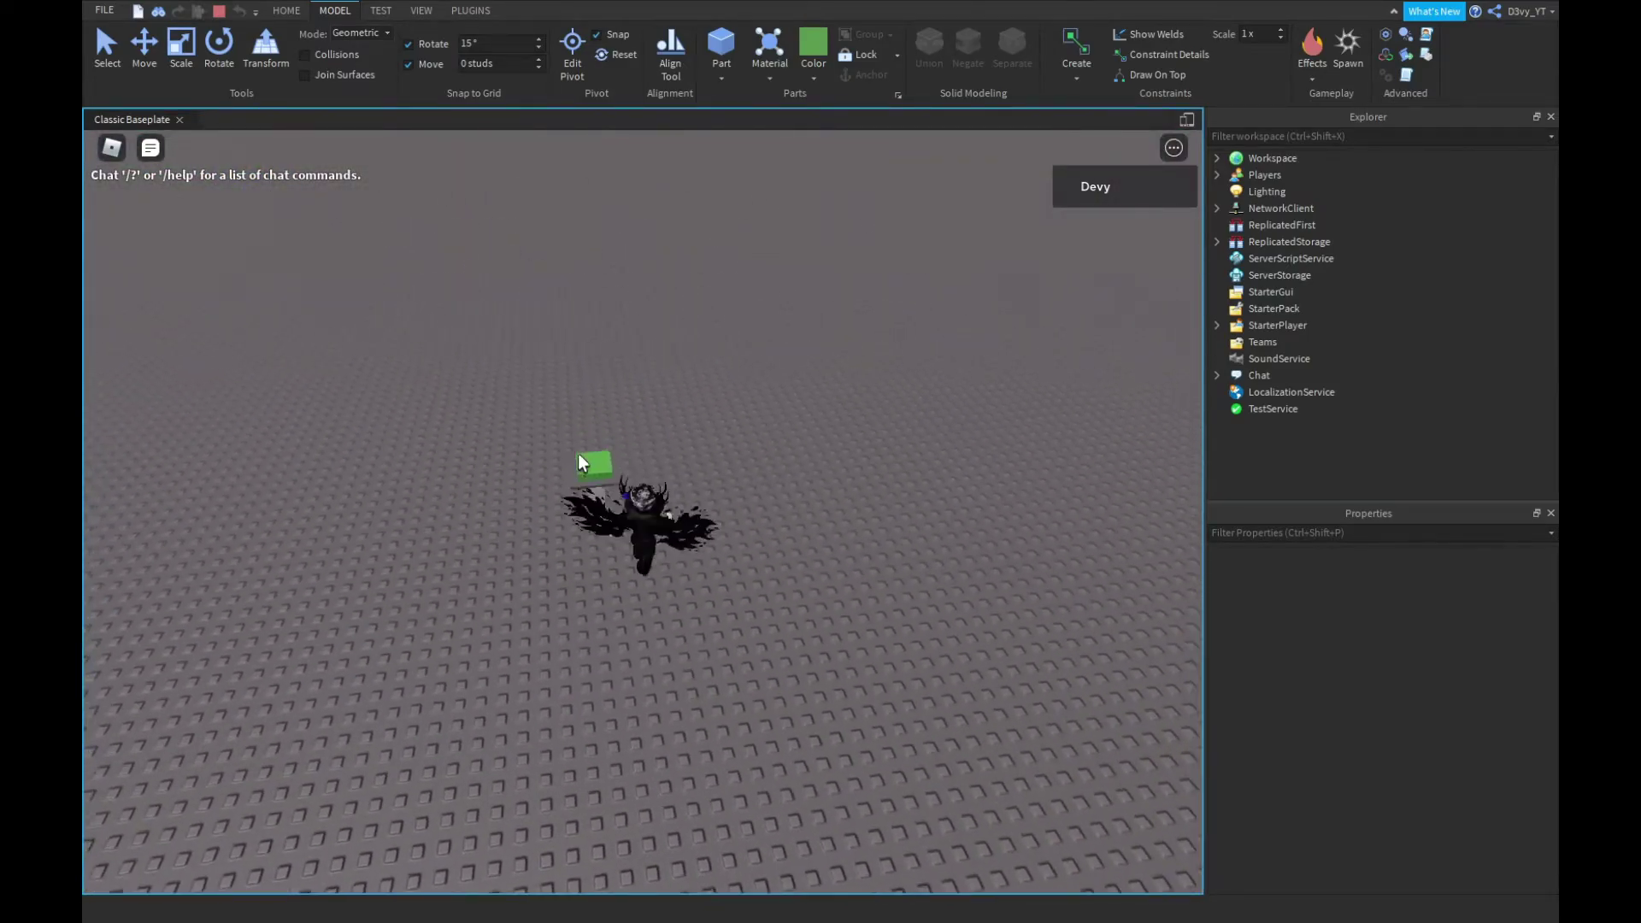
click(603, 491)
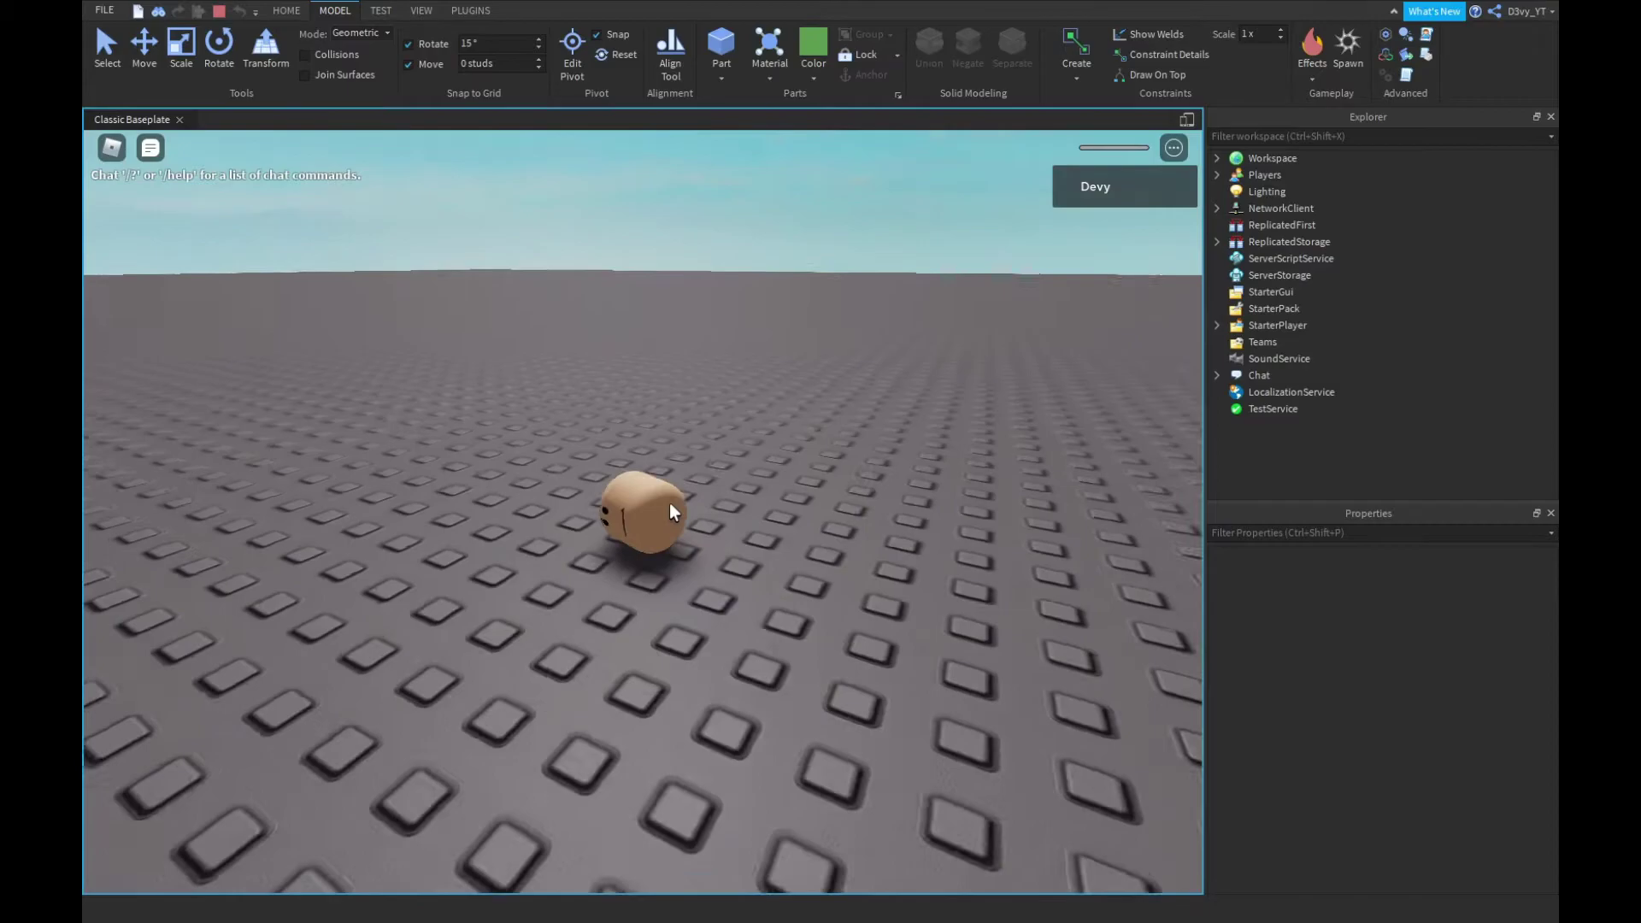
right_drag(670, 505, 670, 504)
scroll(670, 505, down, 3)
scroll(670, 504, up, 3)
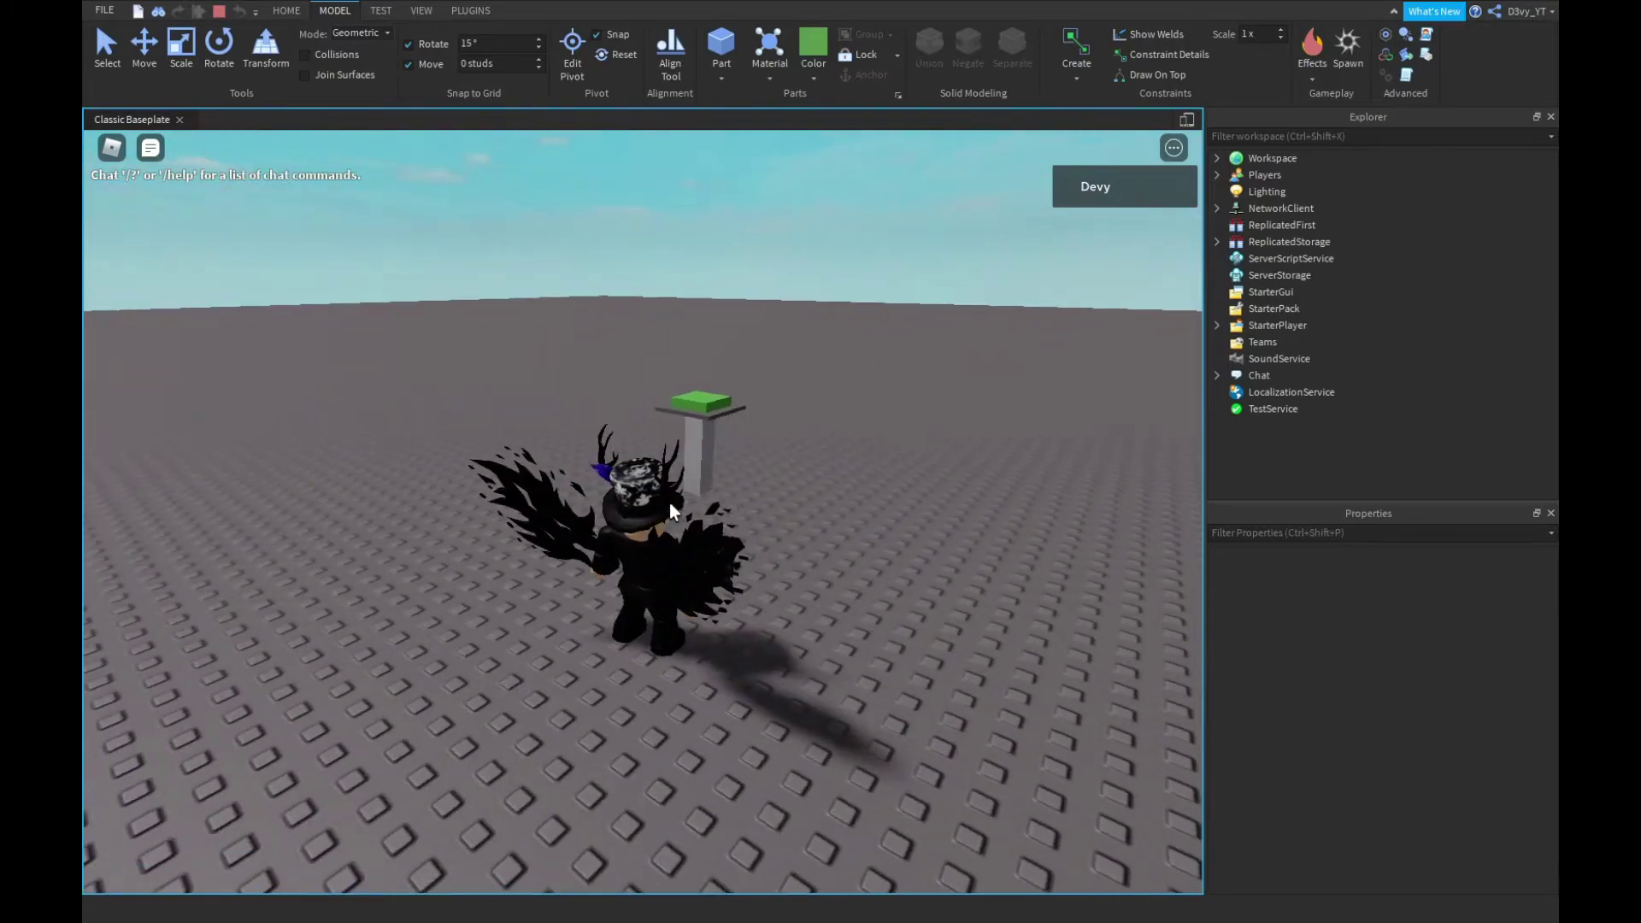
right_drag(670, 504, 667, 509)
key(w)
key(space)
key(space)
click(397, 492)
right_drag(799, 513, 799, 514)
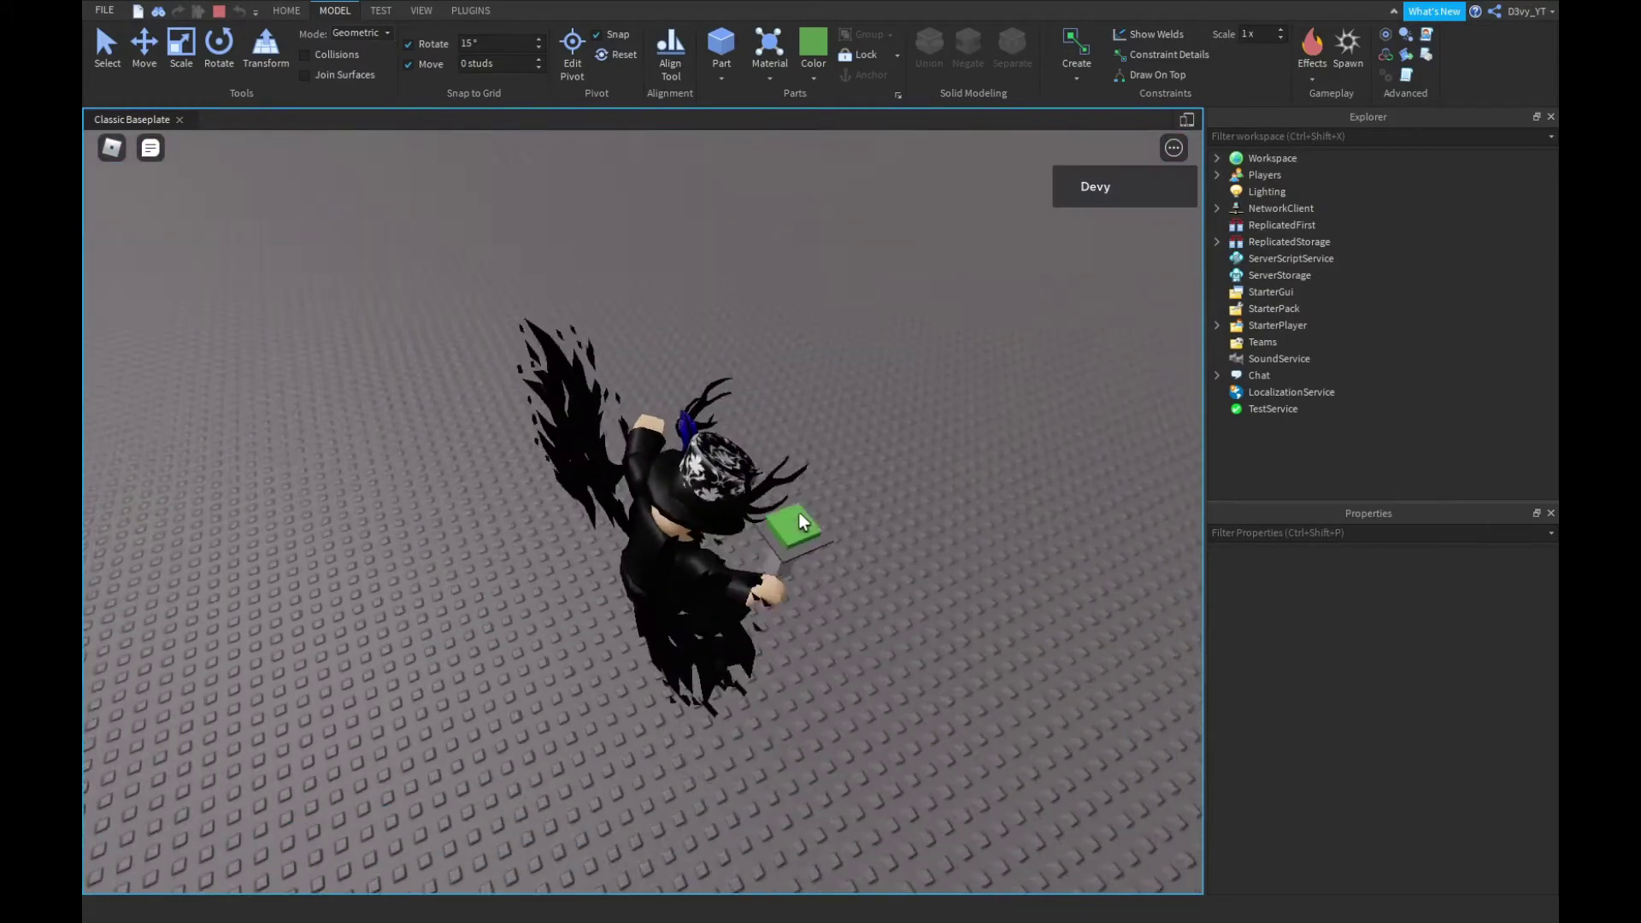
key(s)
right_drag(802, 520, 801, 519)
key(space)
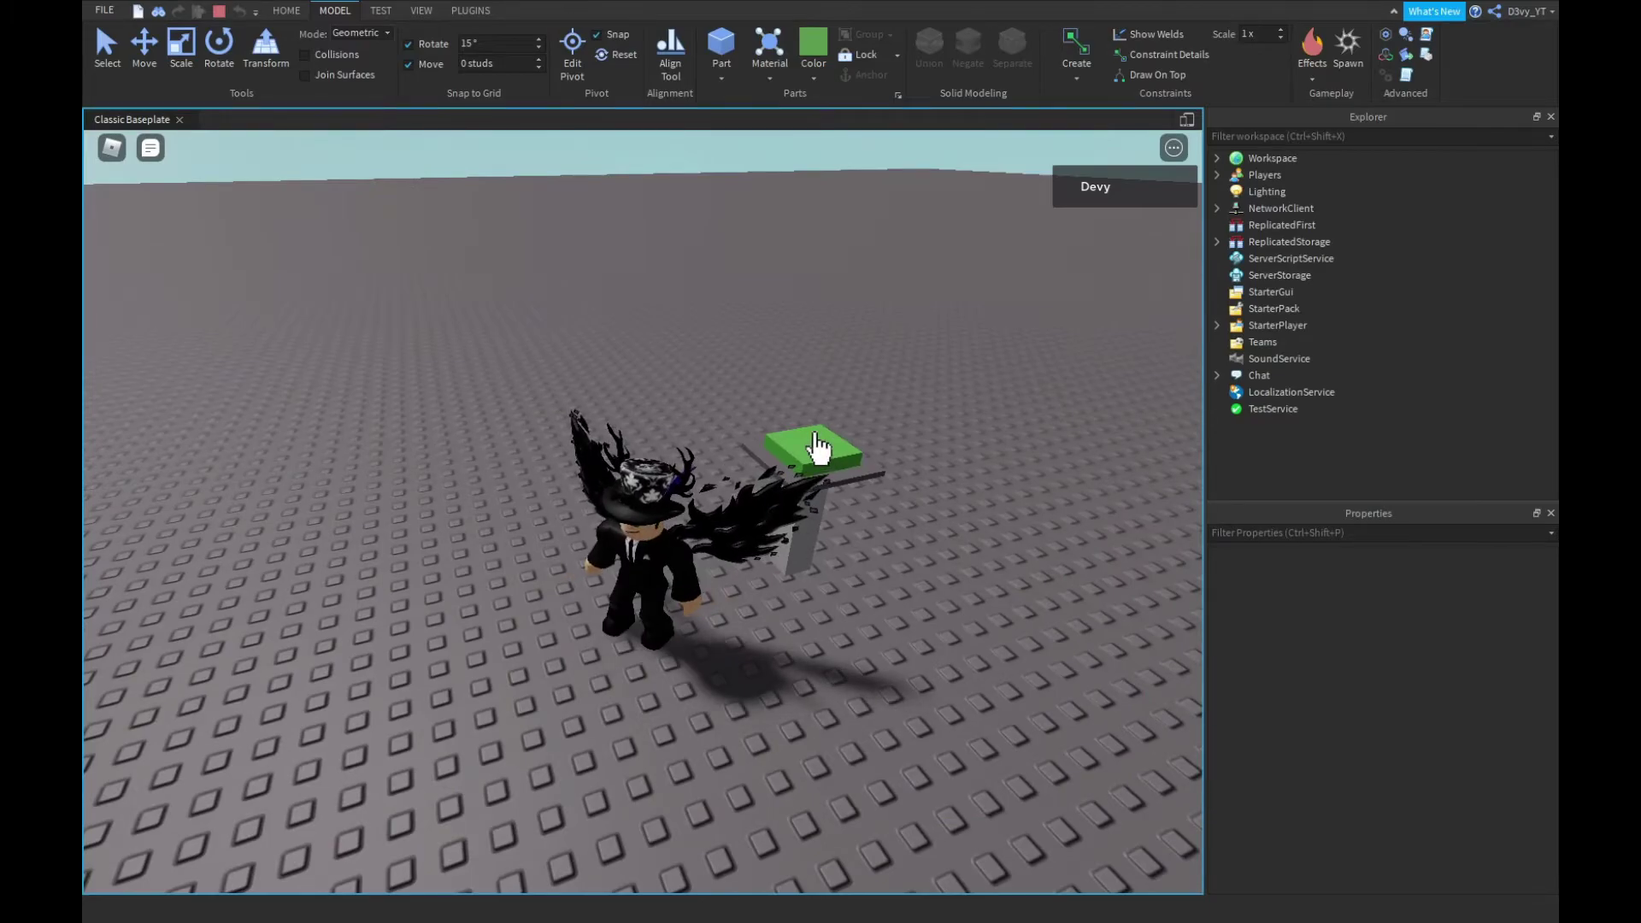
scroll(813, 439, up, 5)
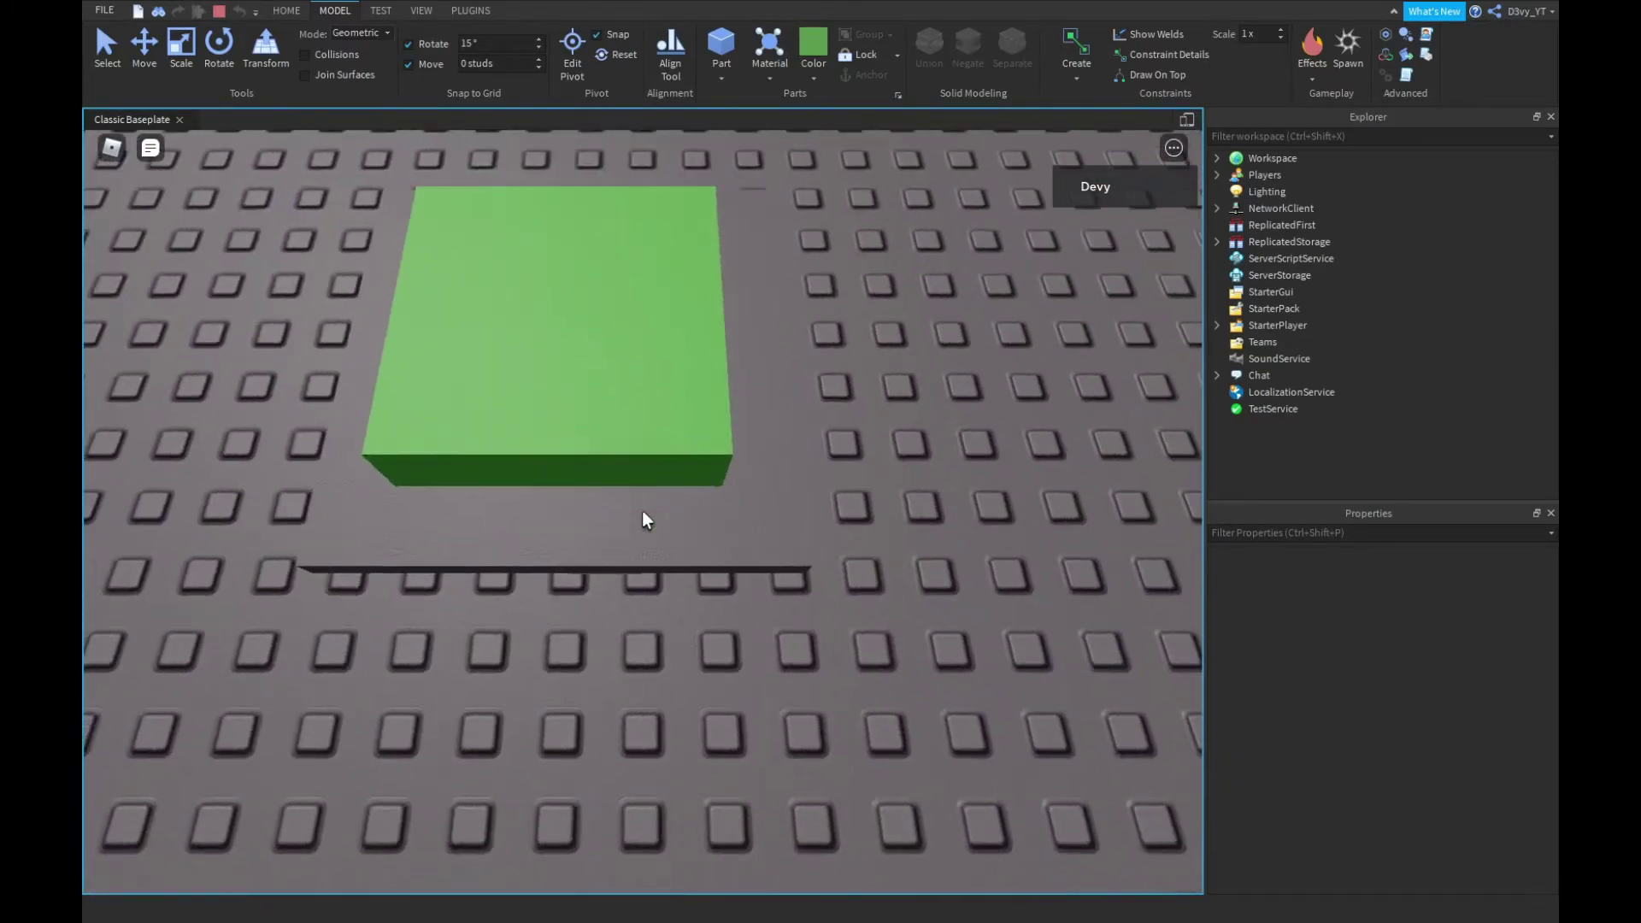
key(space)
key(s)
key(w)
key(space)
scroll(645, 520, down, 5)
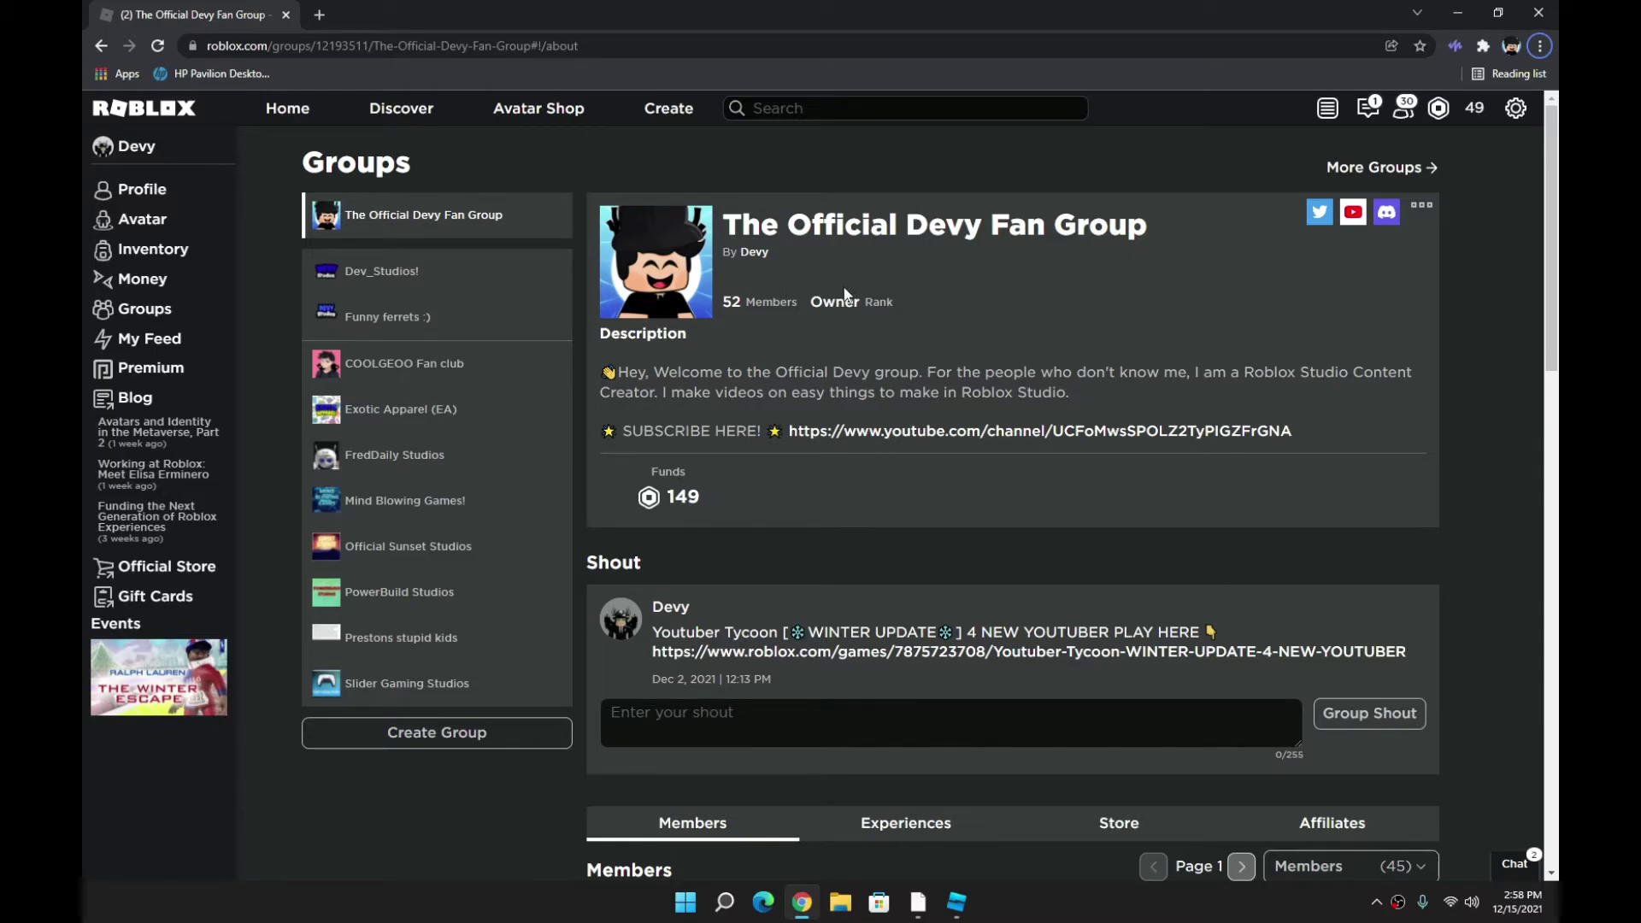
On the fan group's Roblox page in the browser, look through the member list up to page 2.
scroll(865, 347, down, 4)
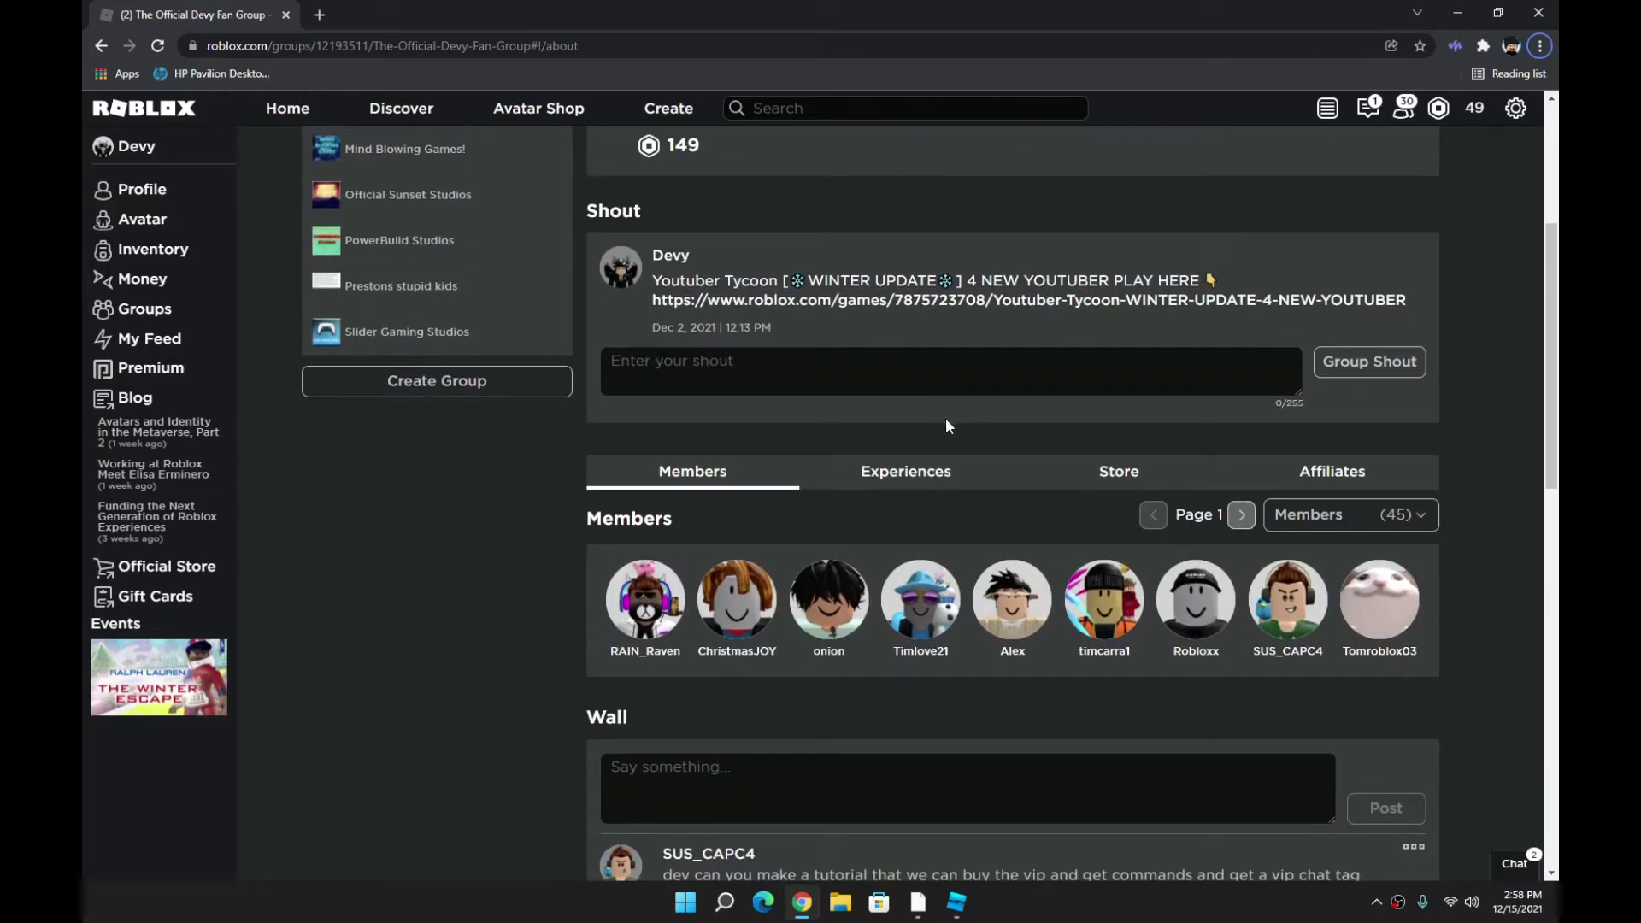
click(1242, 516)
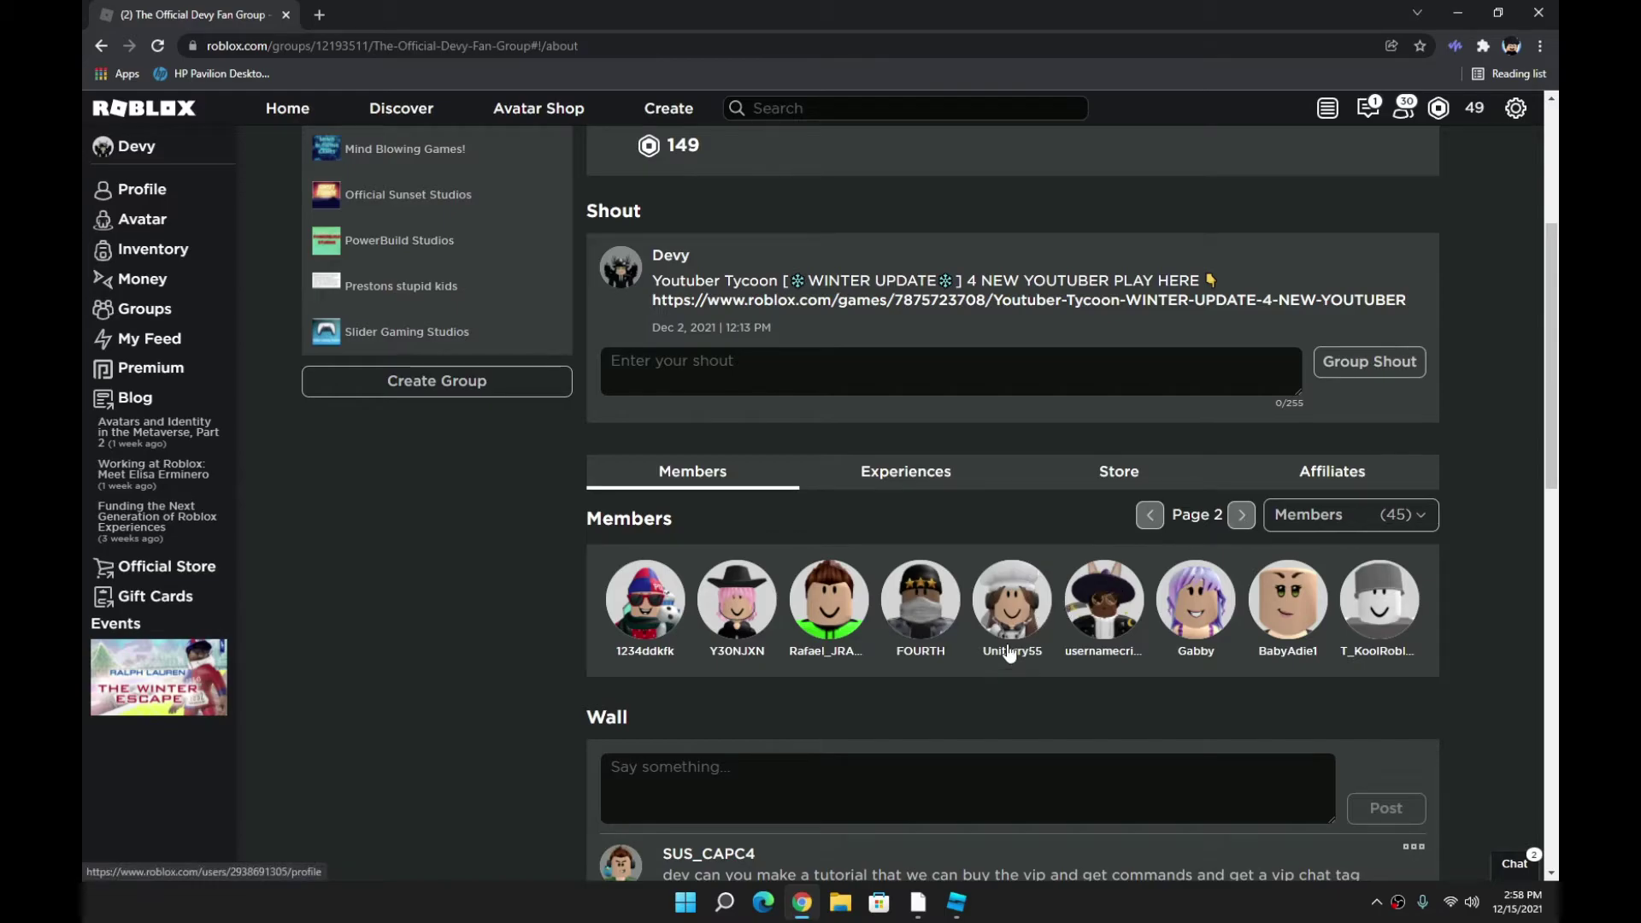
scroll(1087, 592, up, 1)
scroll(1084, 590, up, 1)
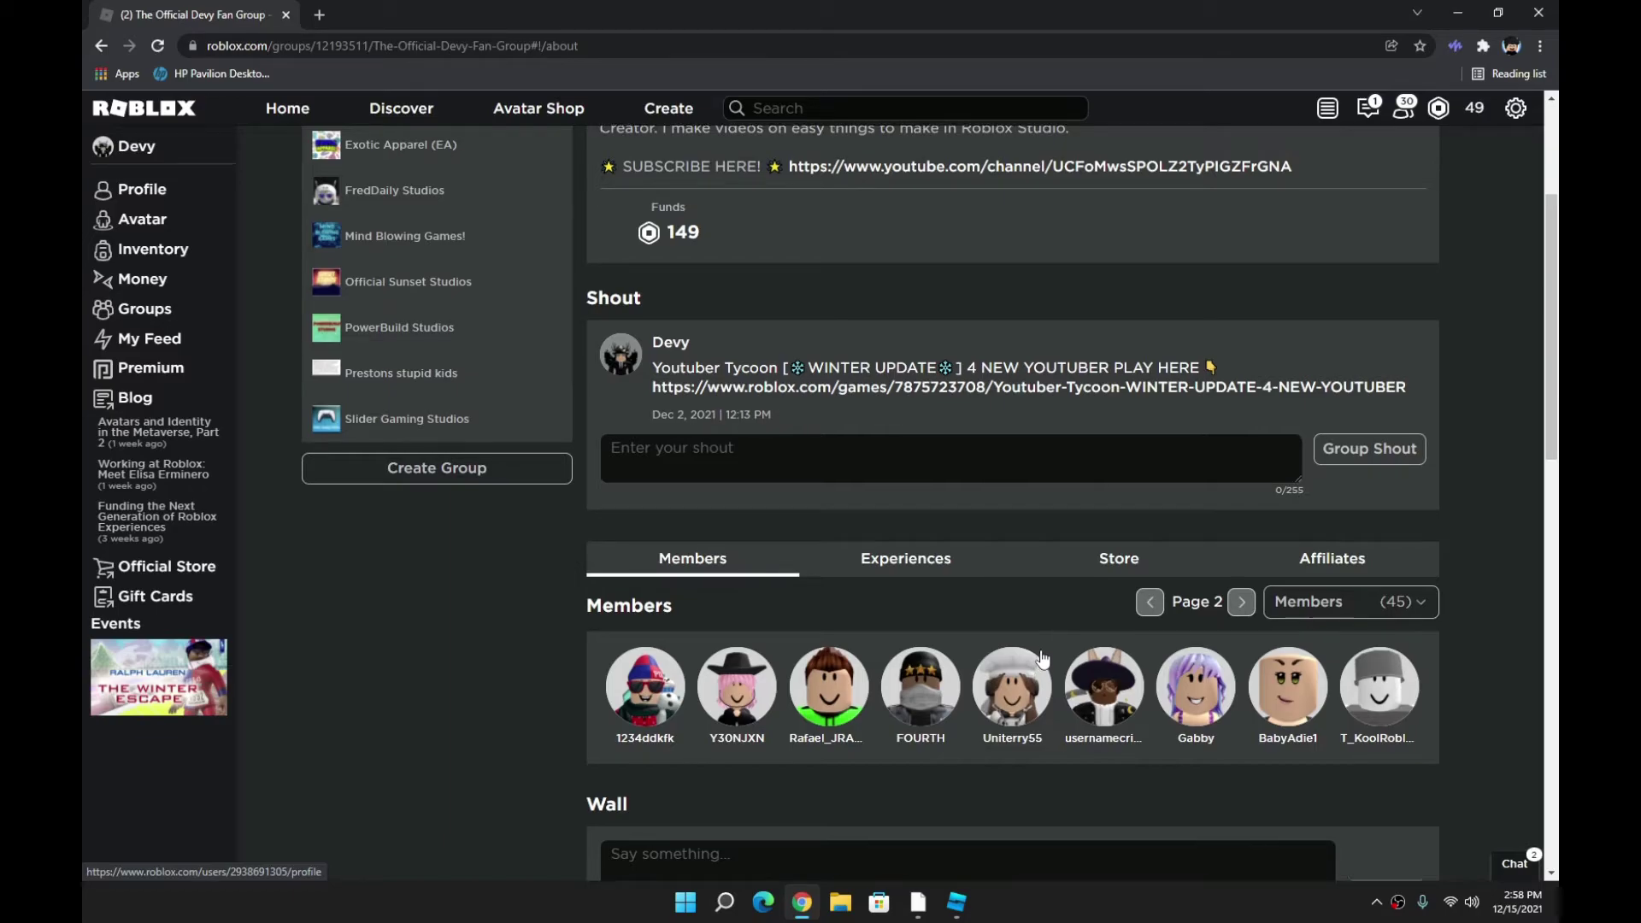
scroll(1038, 661, down, 1)
scroll(1291, 442, up, 4)
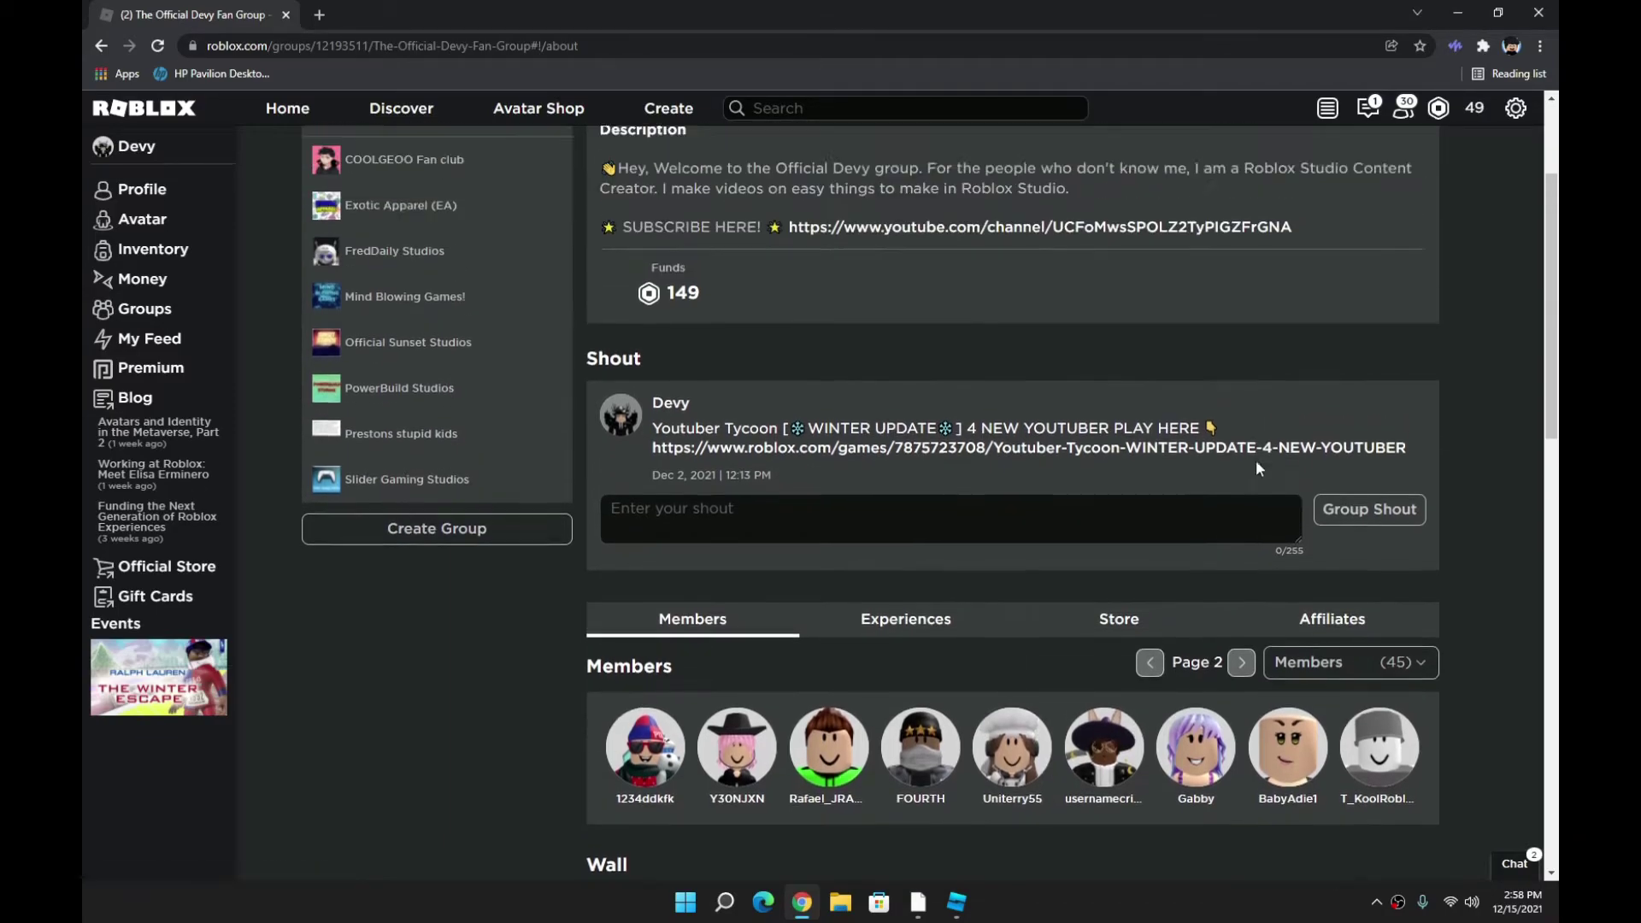
Open the fan group's configuration and go to the one-time payout section under its revenue payouts.
click(1421, 205)
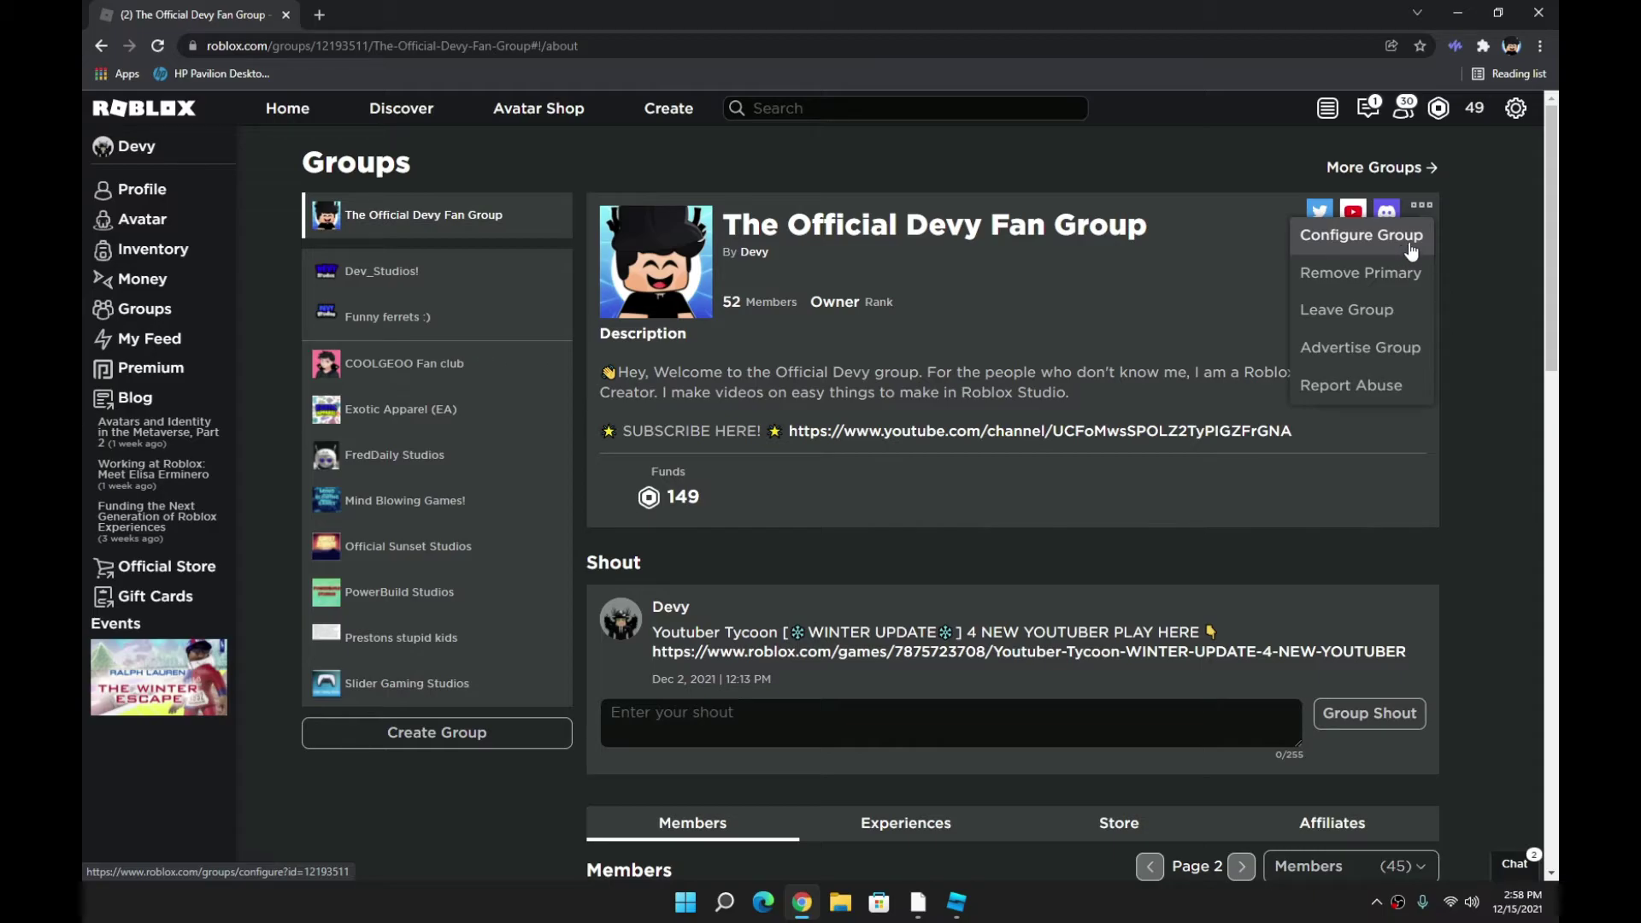
click(1408, 242)
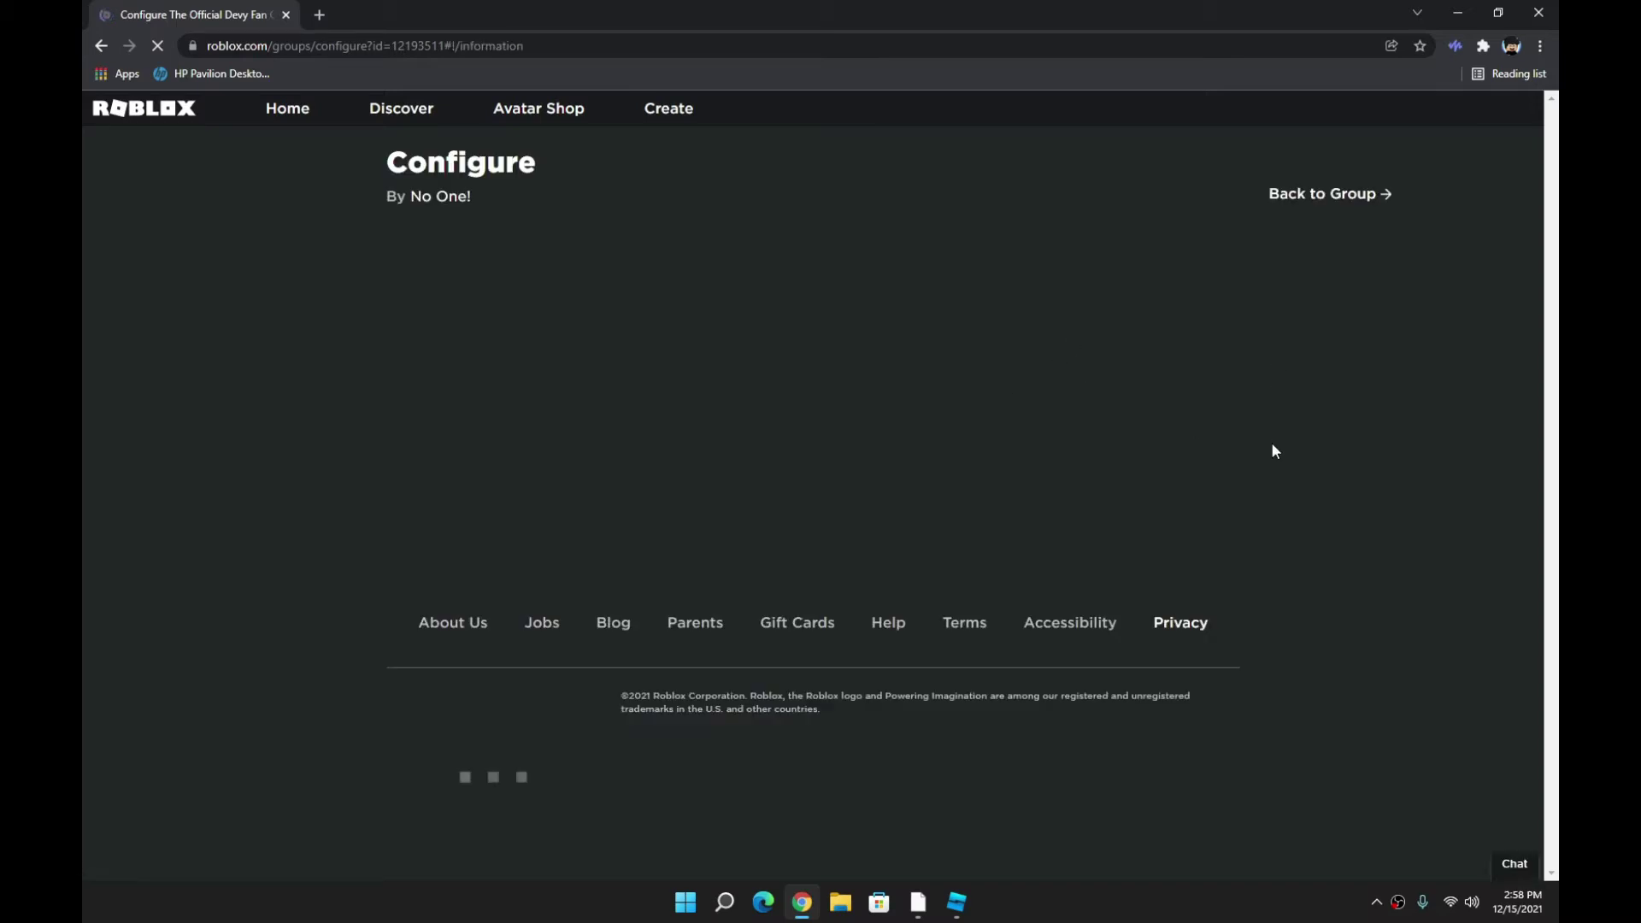
mouse_move(484, 365)
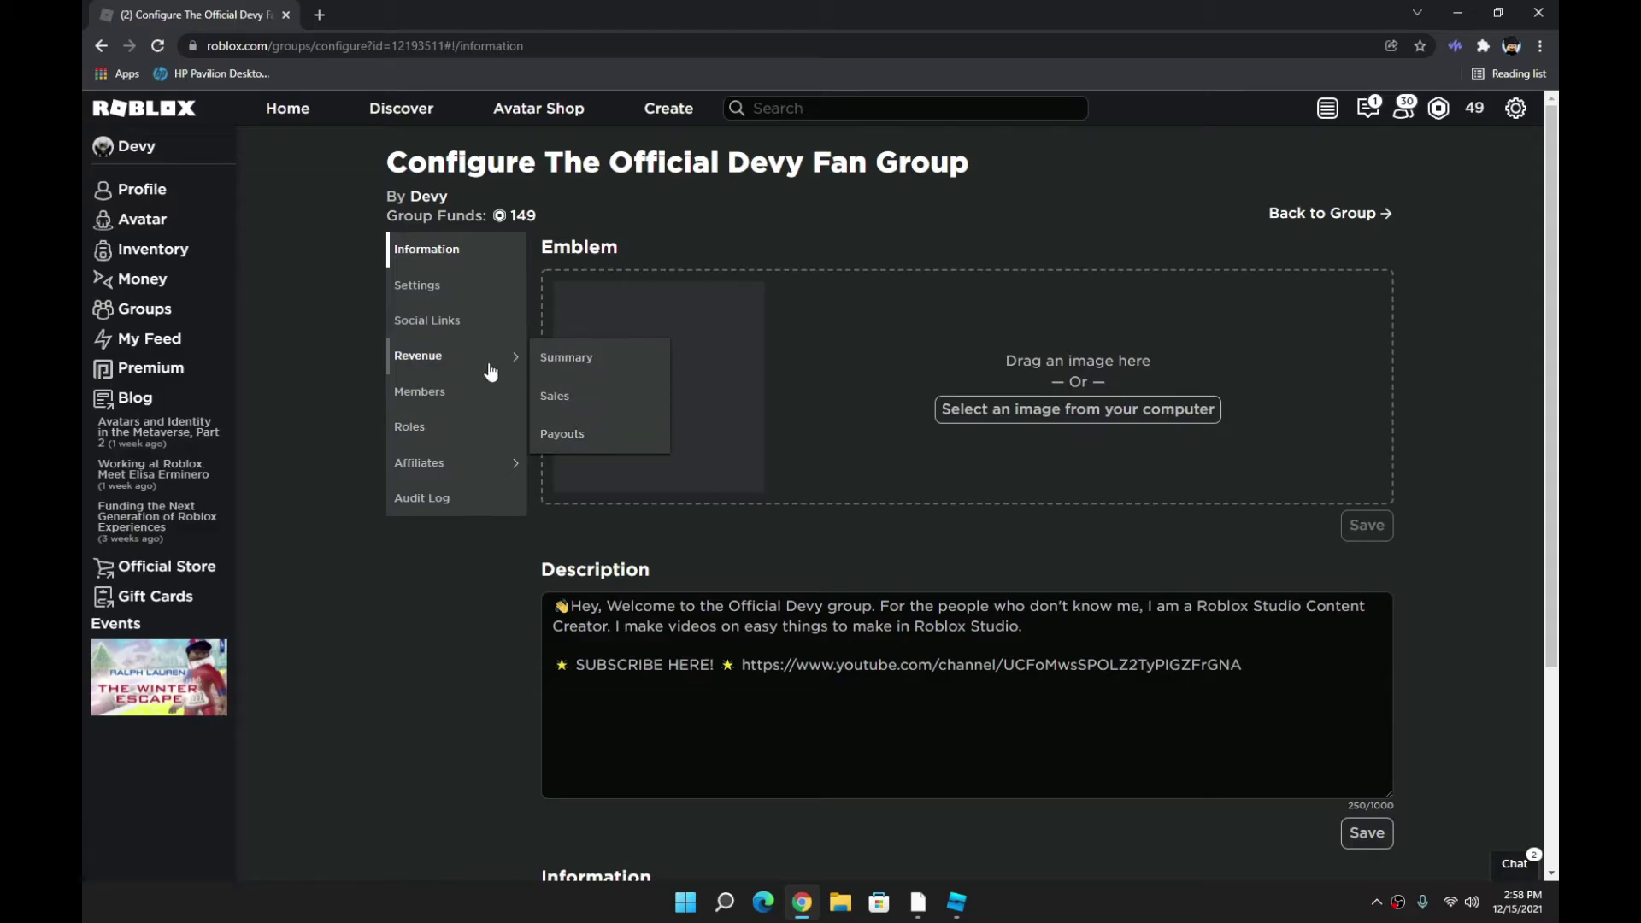
click(561, 433)
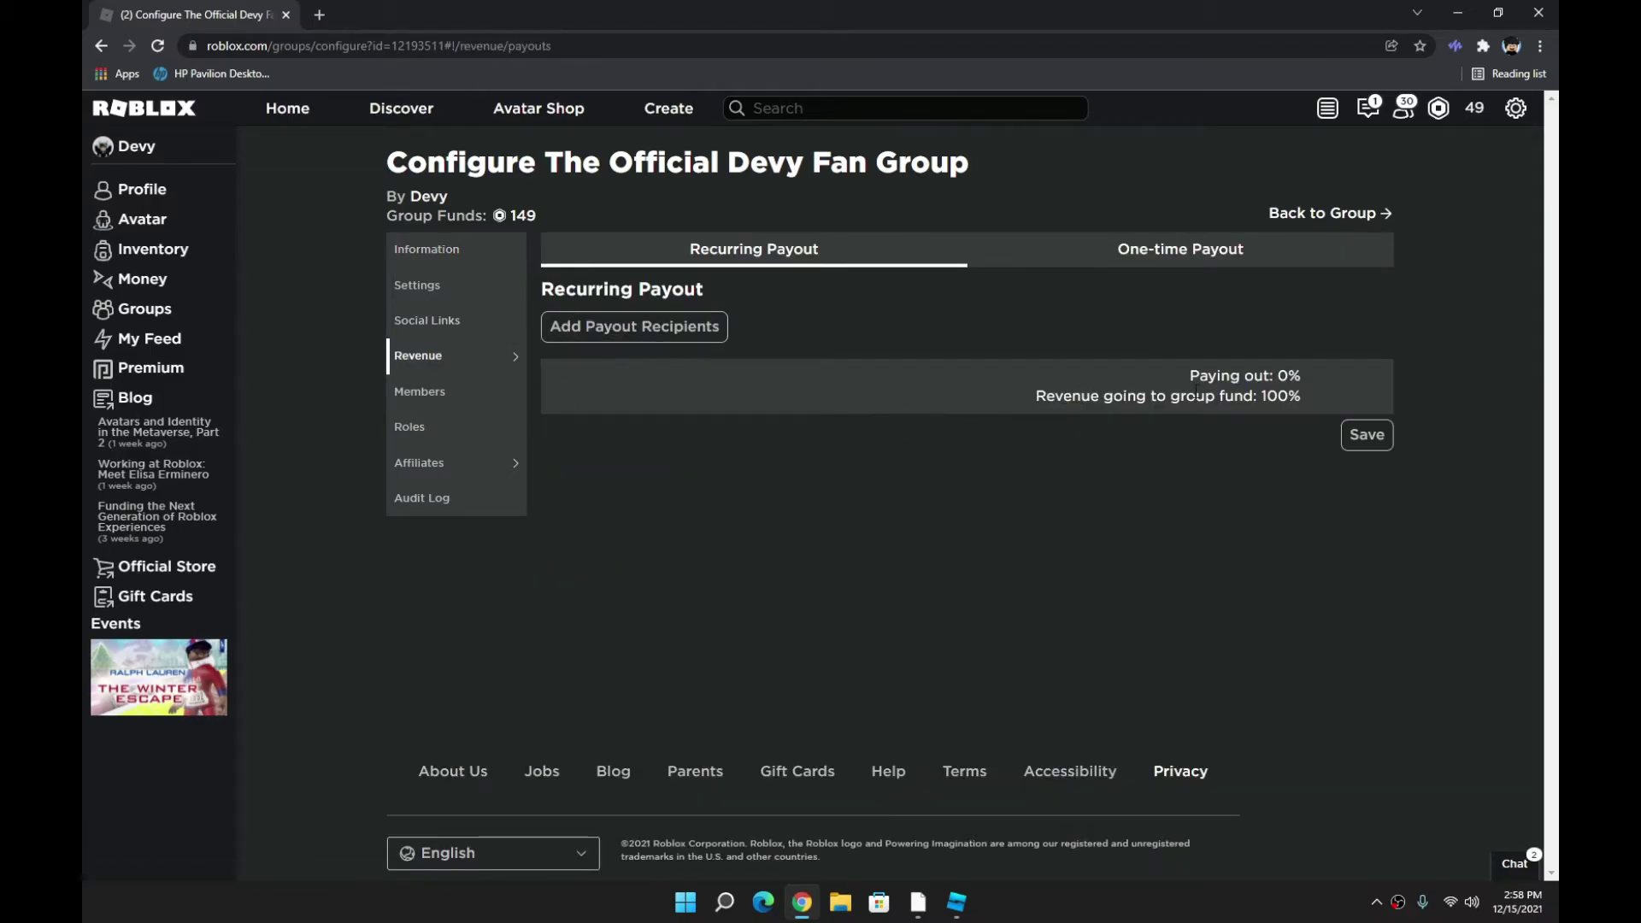
click(1124, 256)
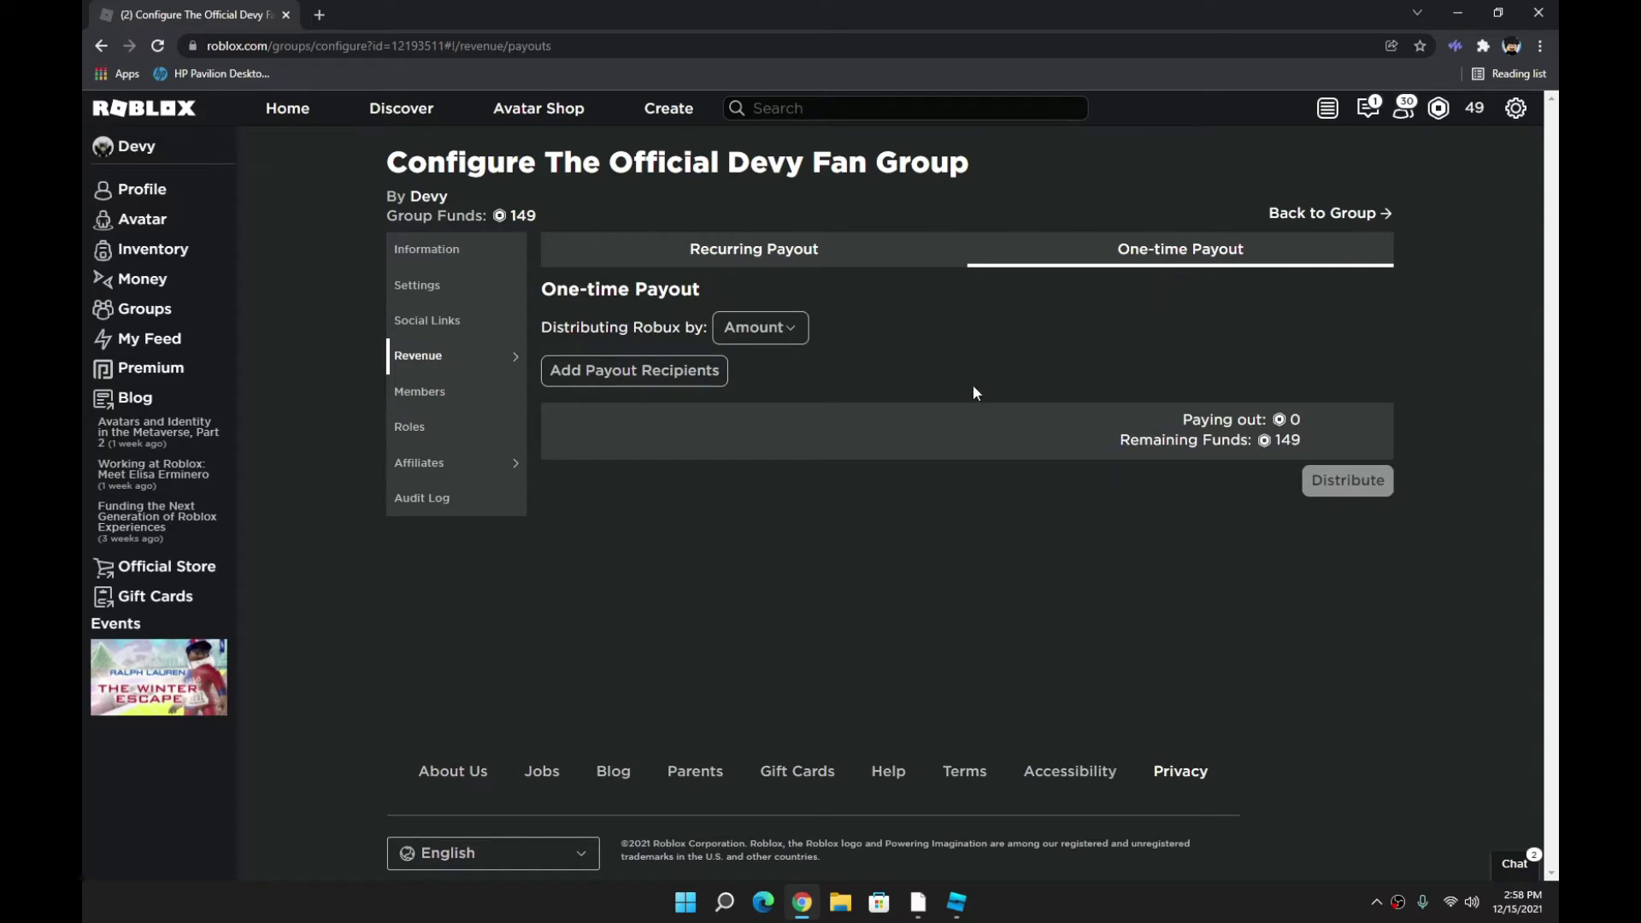
Add the winning group member as a one-time payout recipient by entering and selecting the member's username.
click(659, 370)
text(Uni)
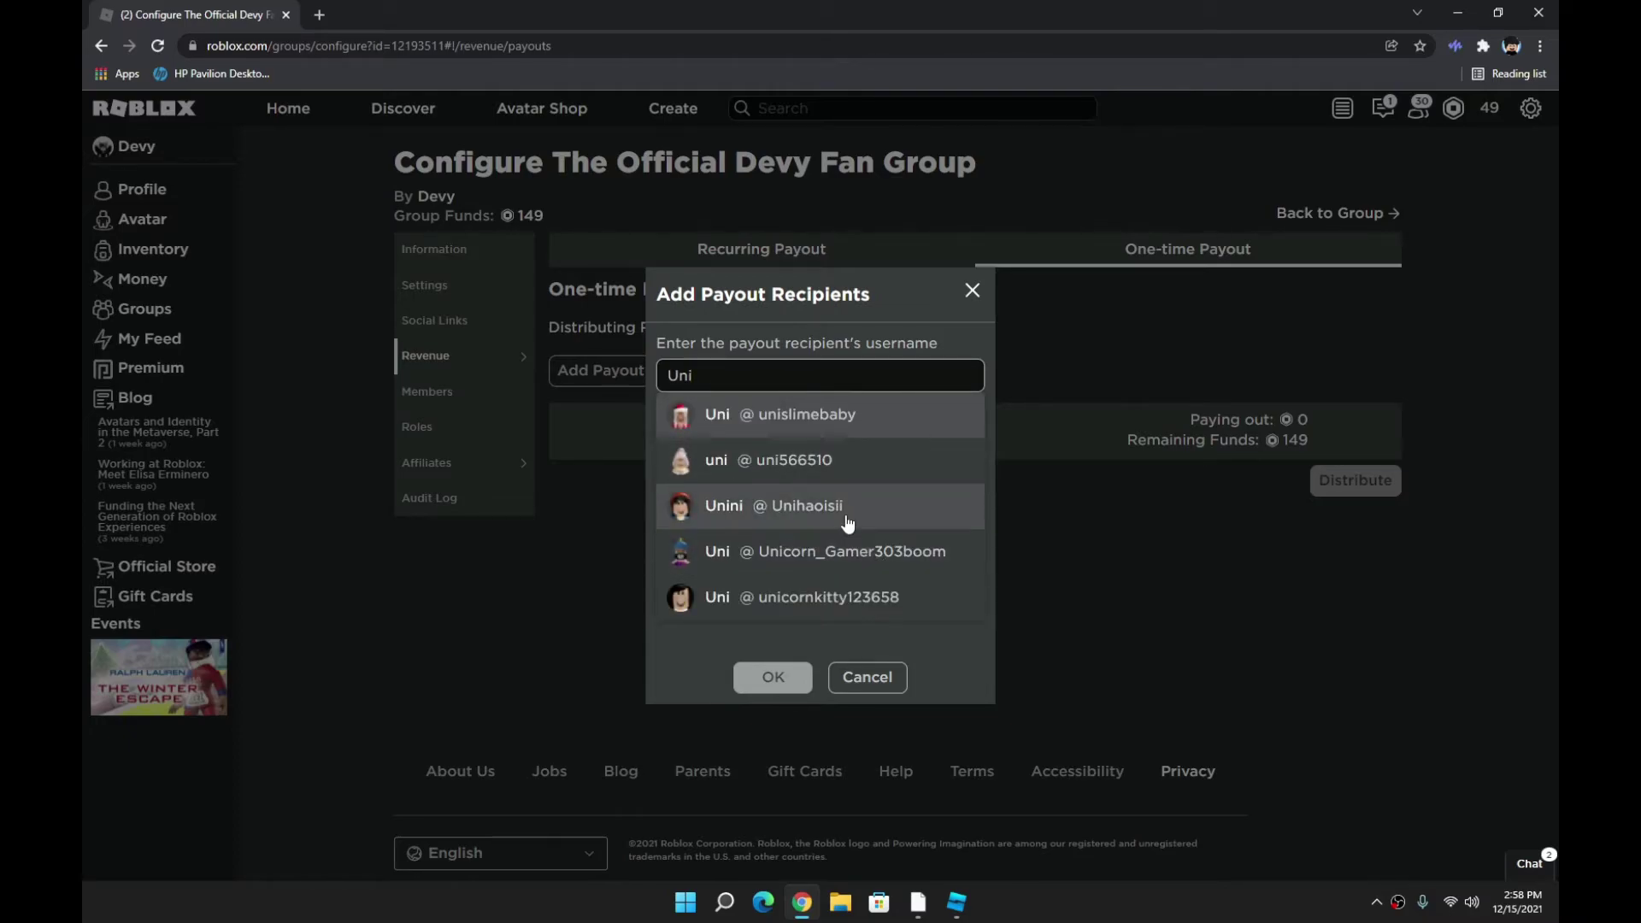
text(terry55)
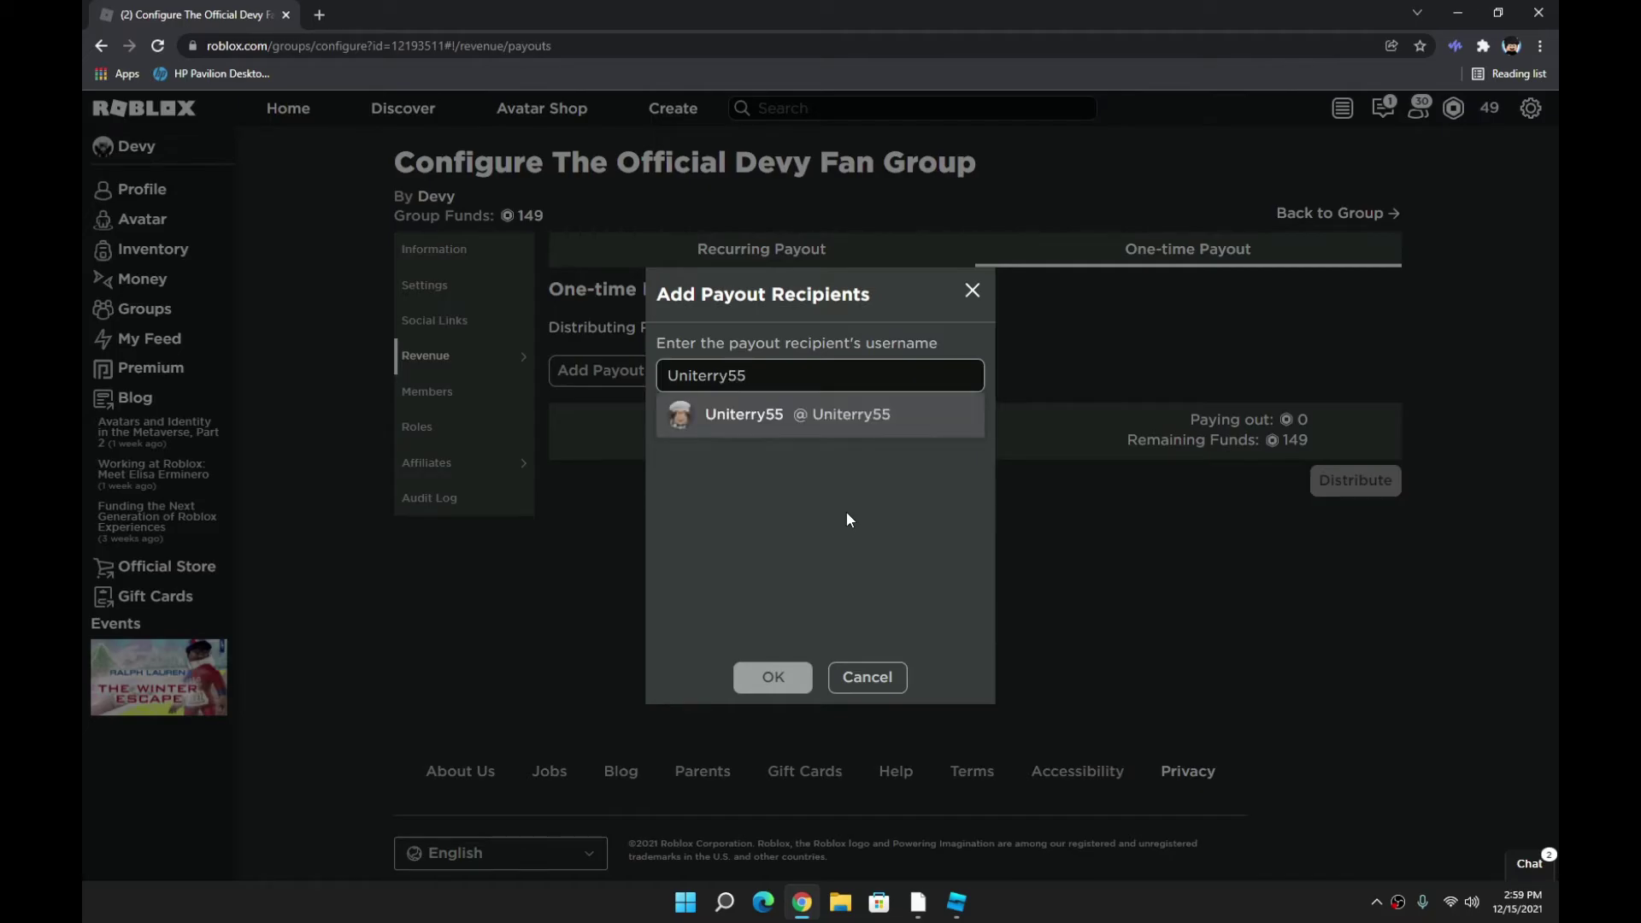
click(775, 417)
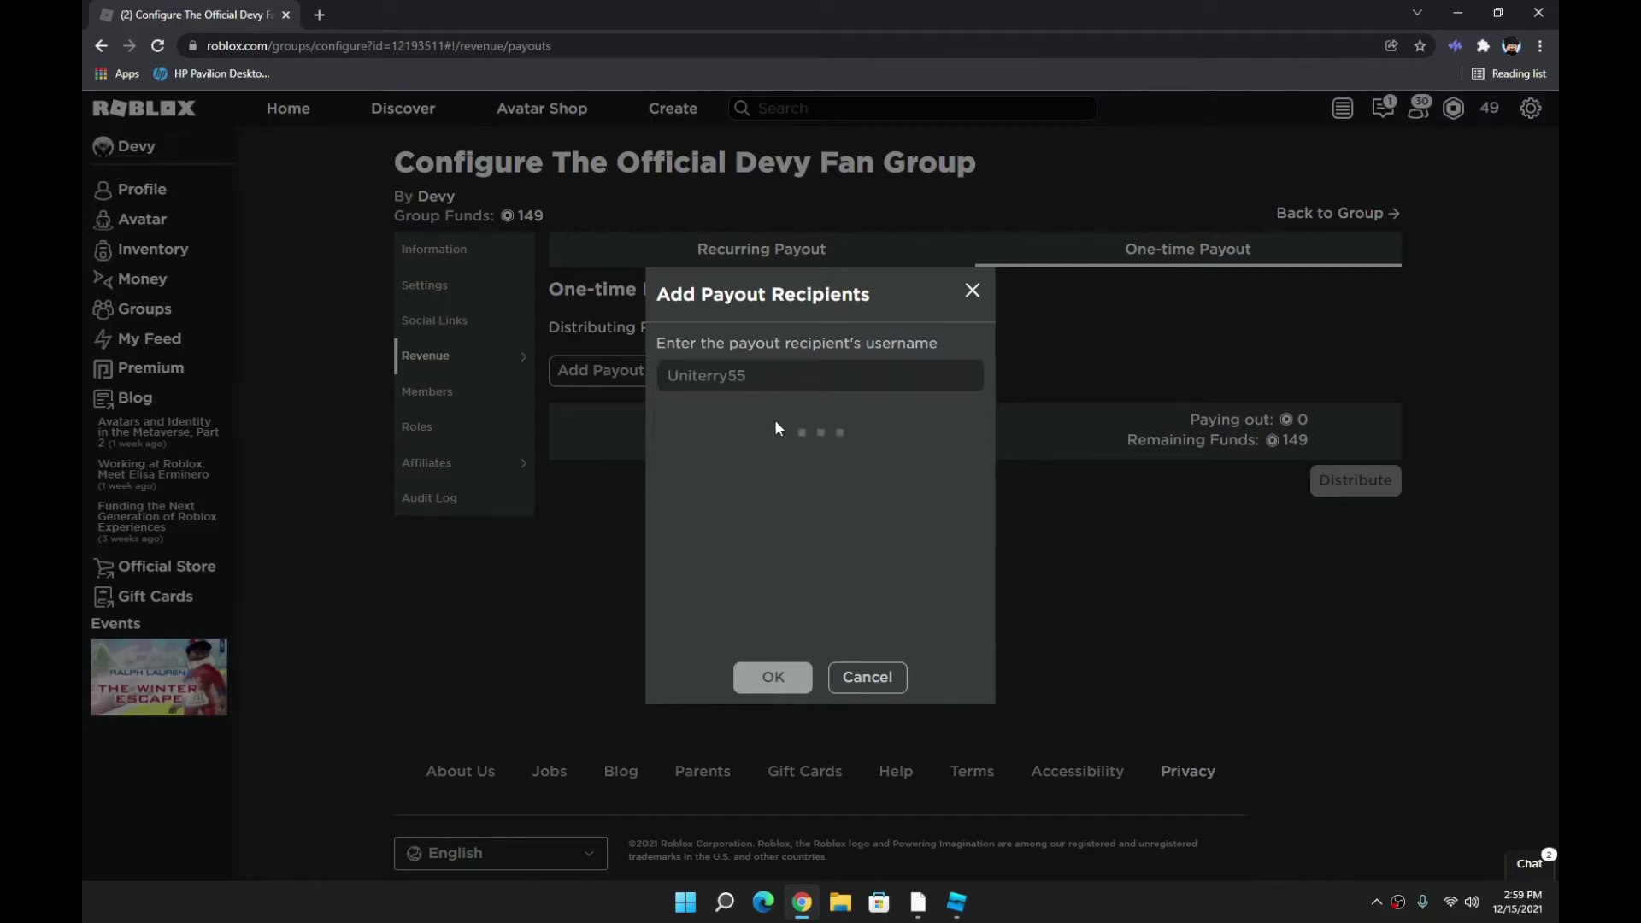
click(772, 676)
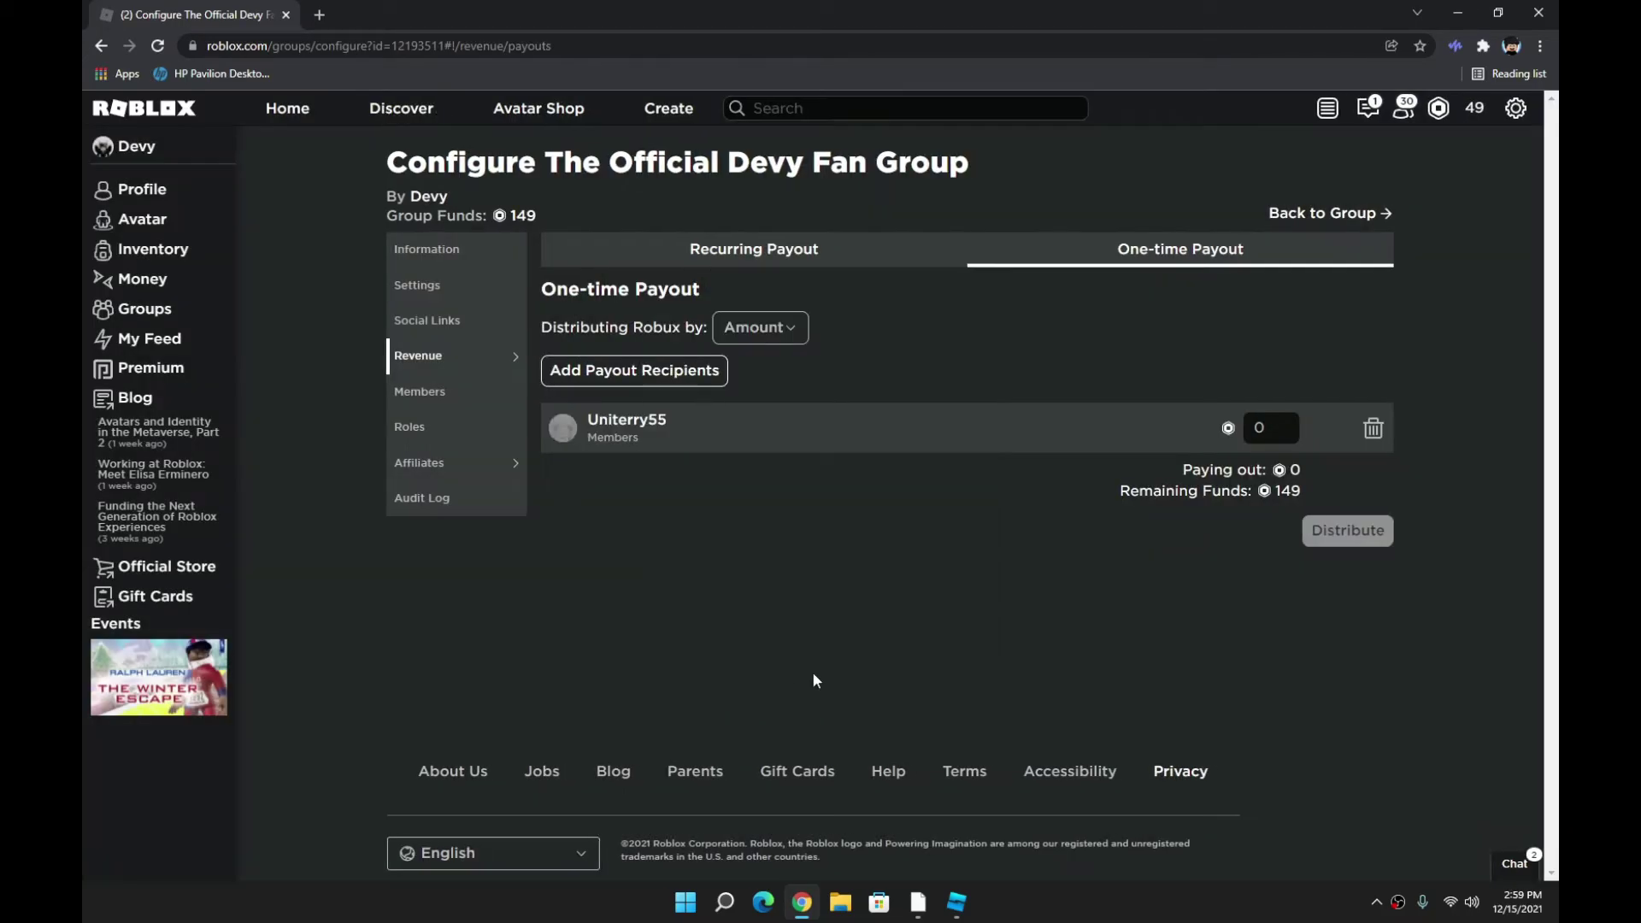
Set the recipient's one-time payout to 35 Robux and distribute it from the group funds.
text(30)
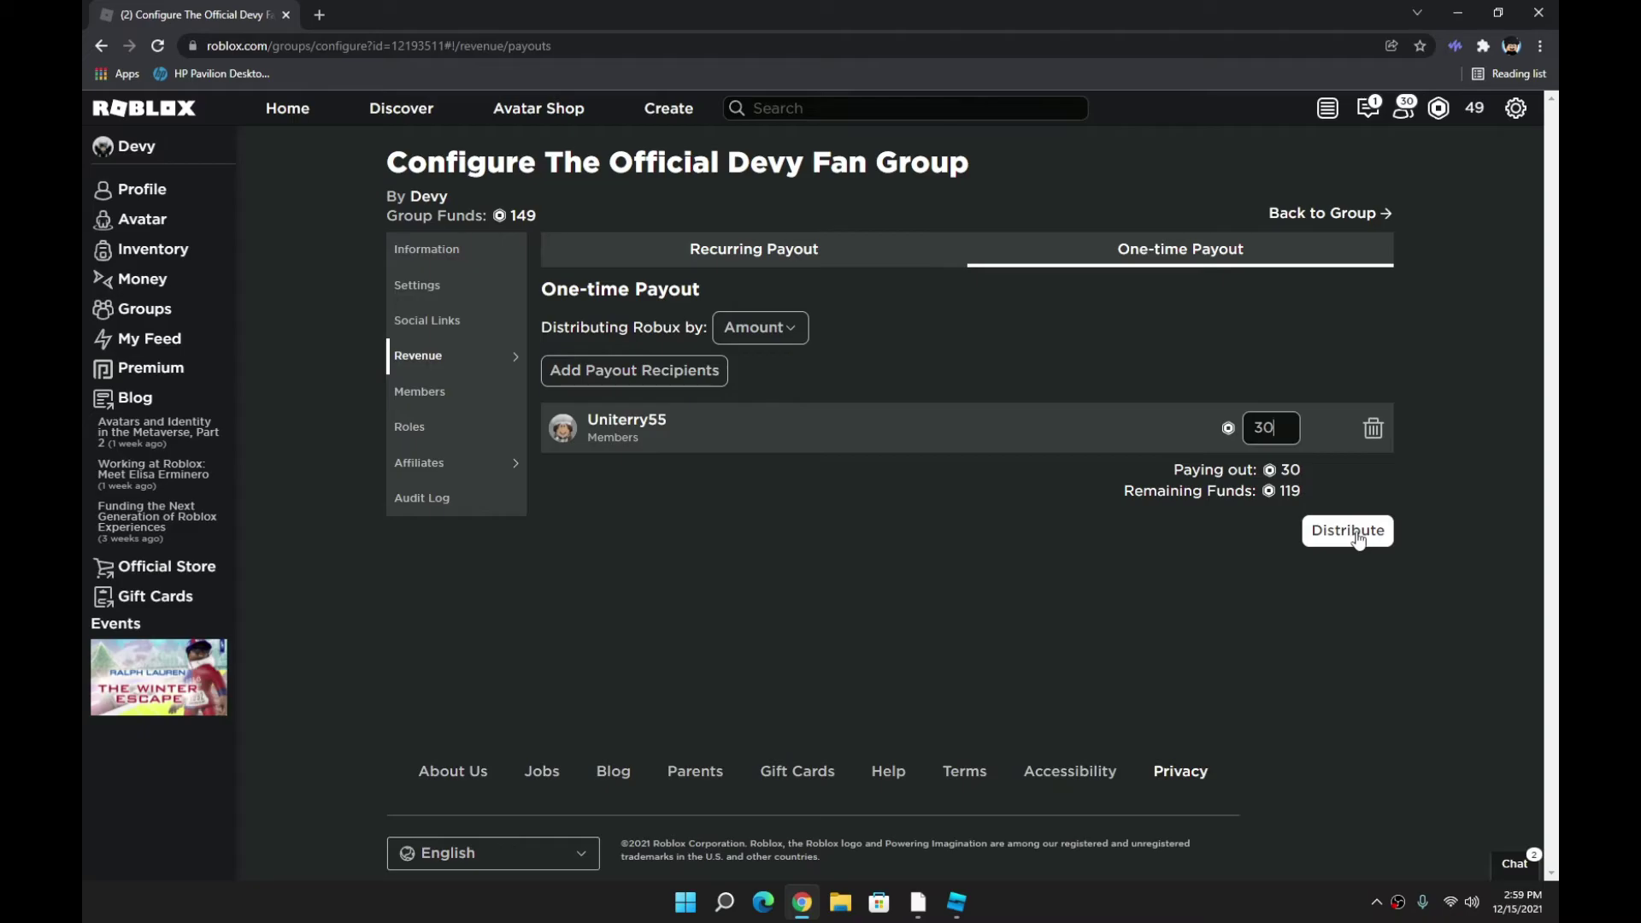
key(BackSpace)
text(5)
click(1360, 534)
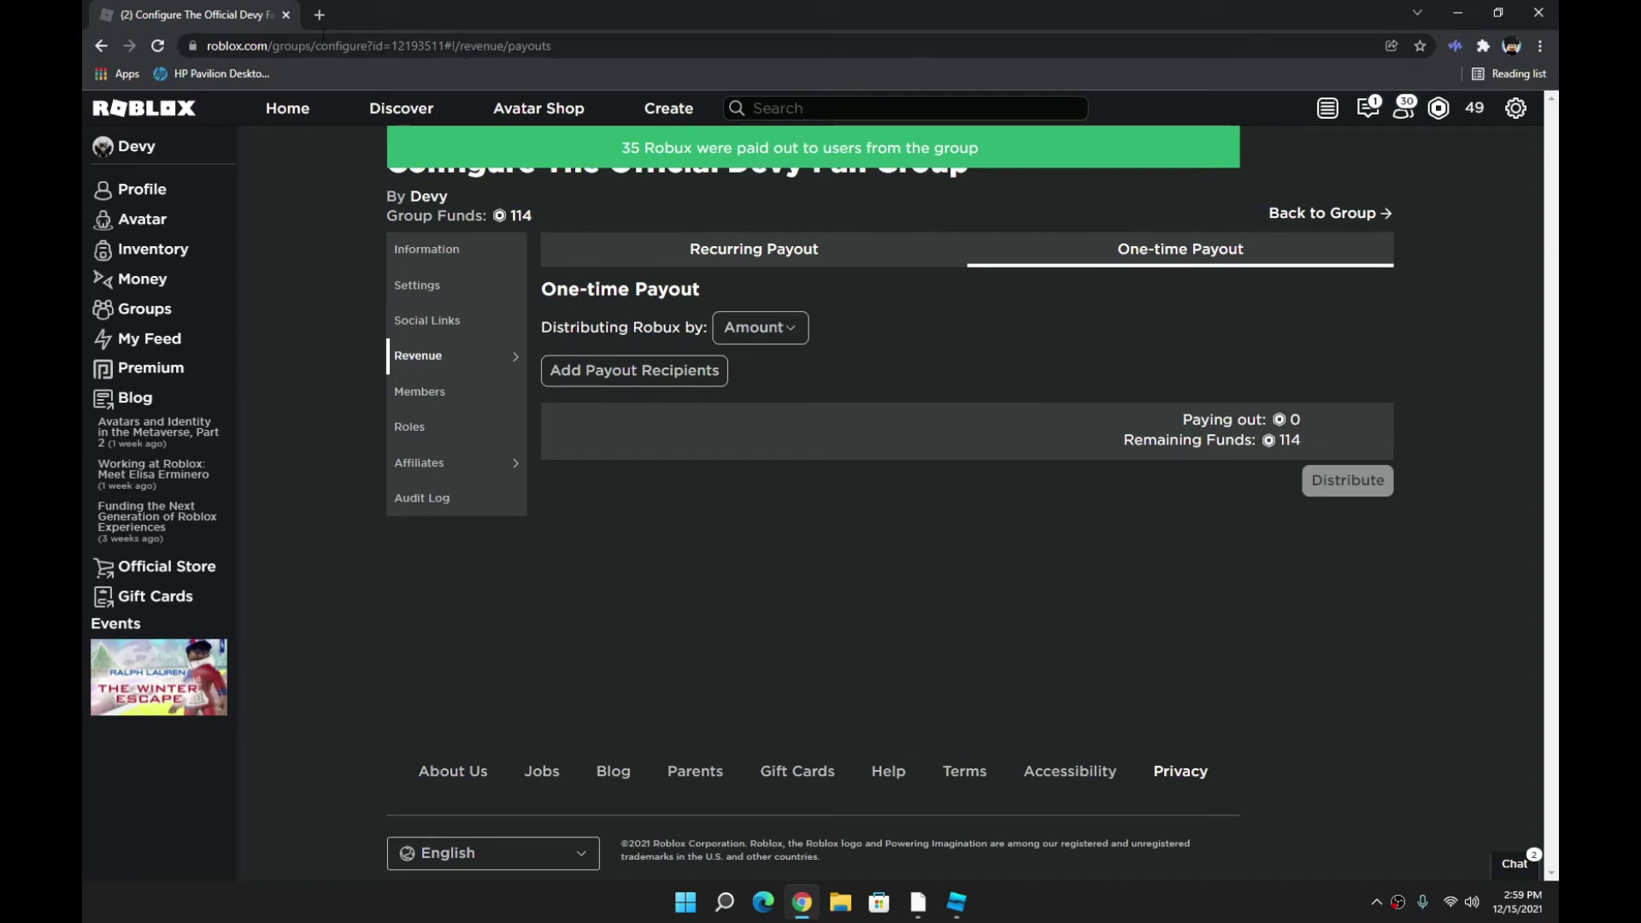
Leave the payout configuration for the Roblox home page and reopen the fan group's page.
click(188, 114)
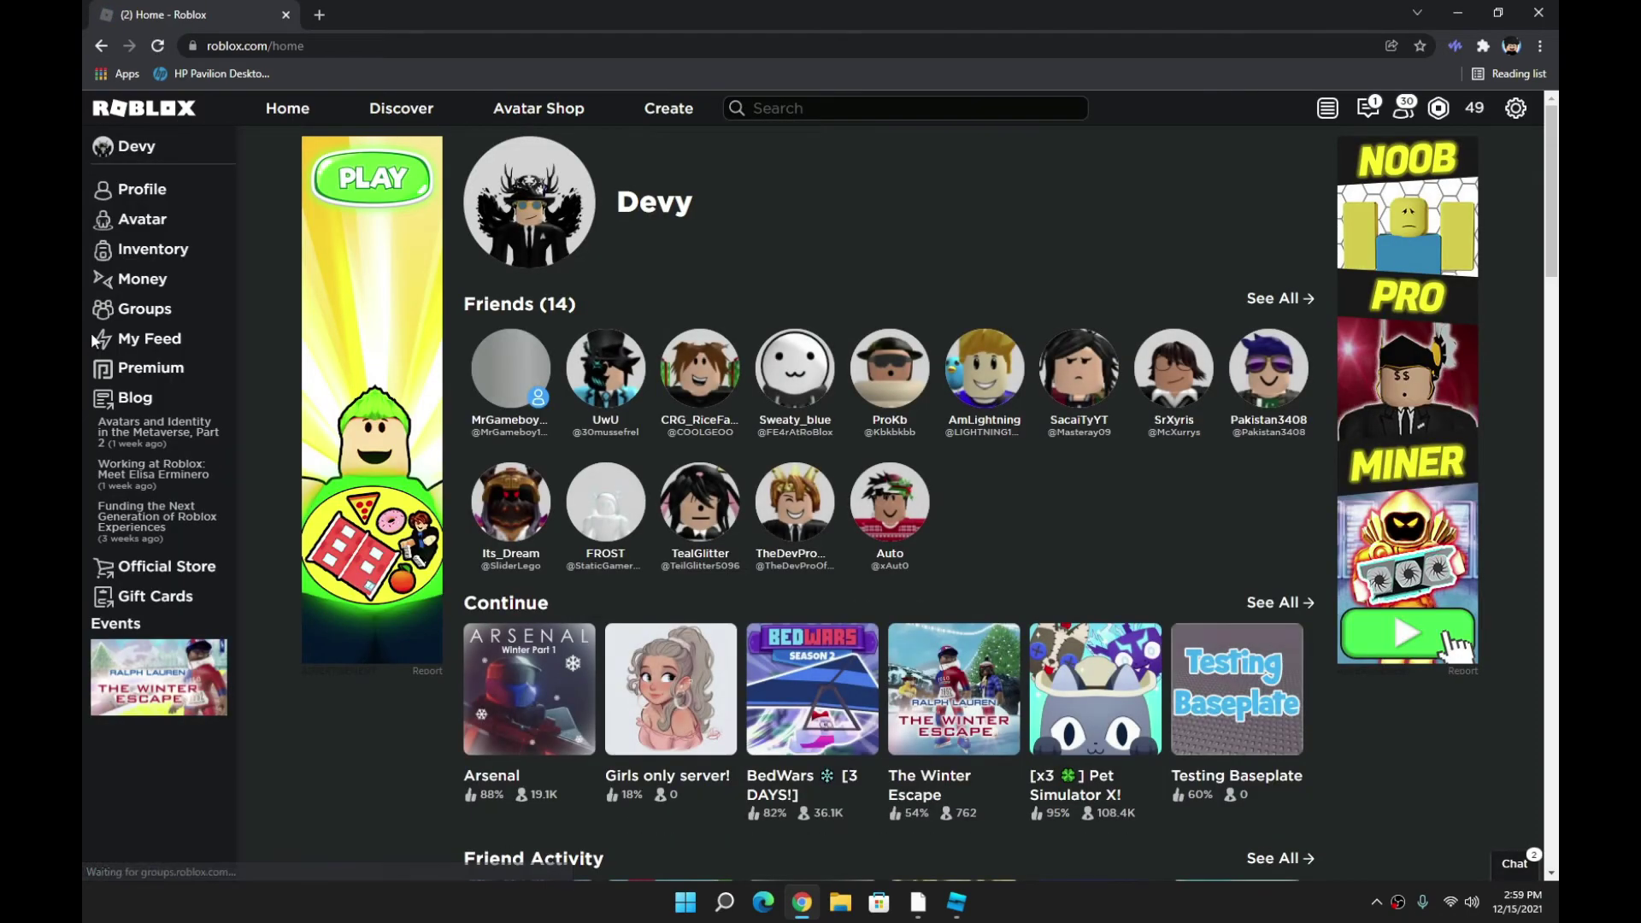
click(116, 318)
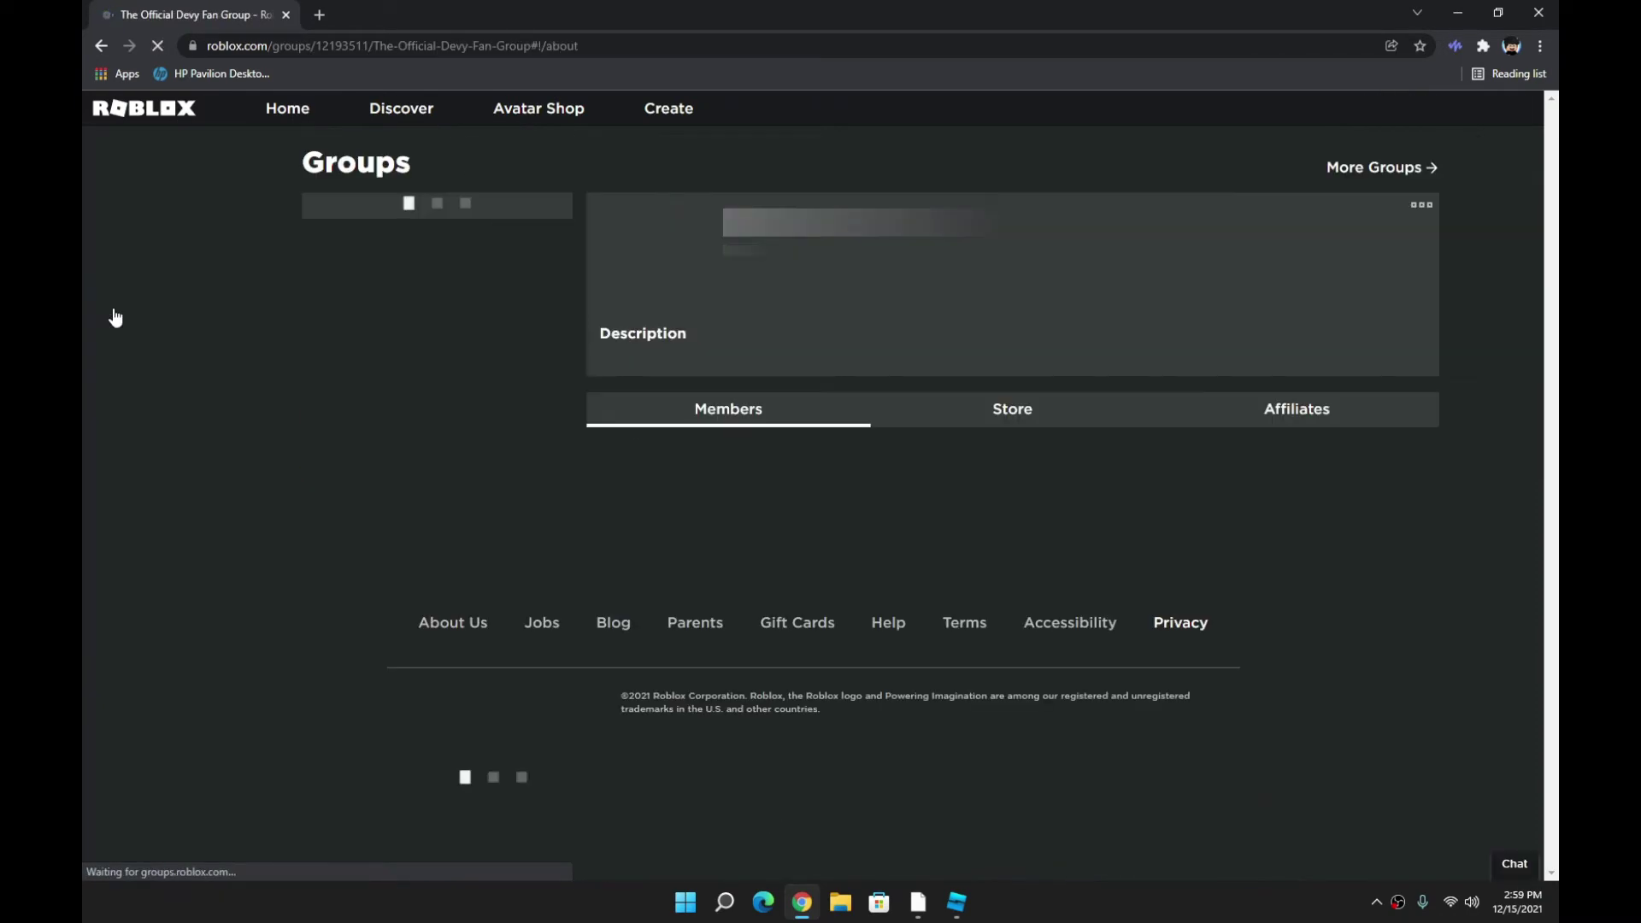